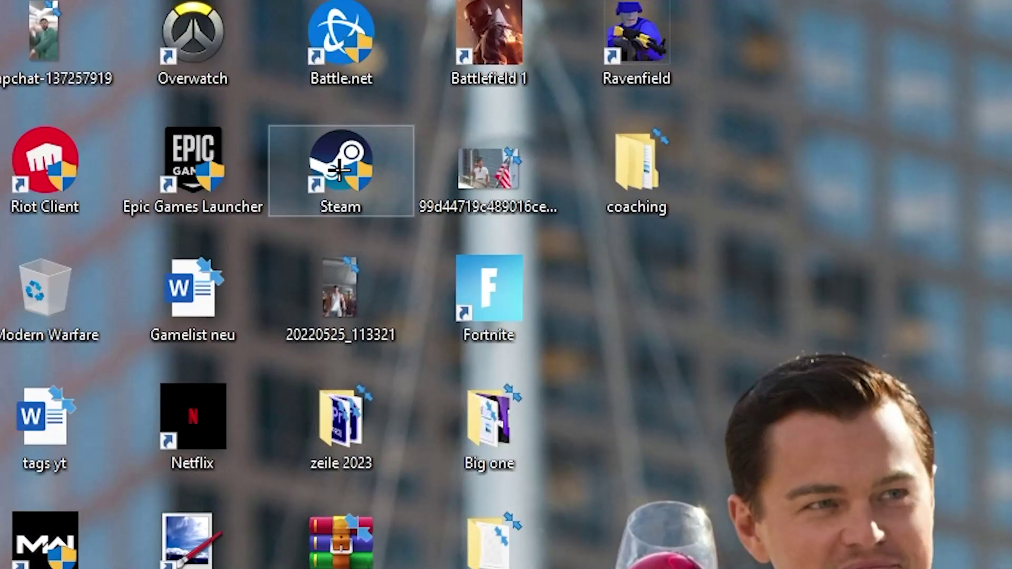
Move the Steam shortcut out of the icon grid to an empty area of the desktop
drag(159, 76, 434, 188)
drag(711, 370, 542, 253)
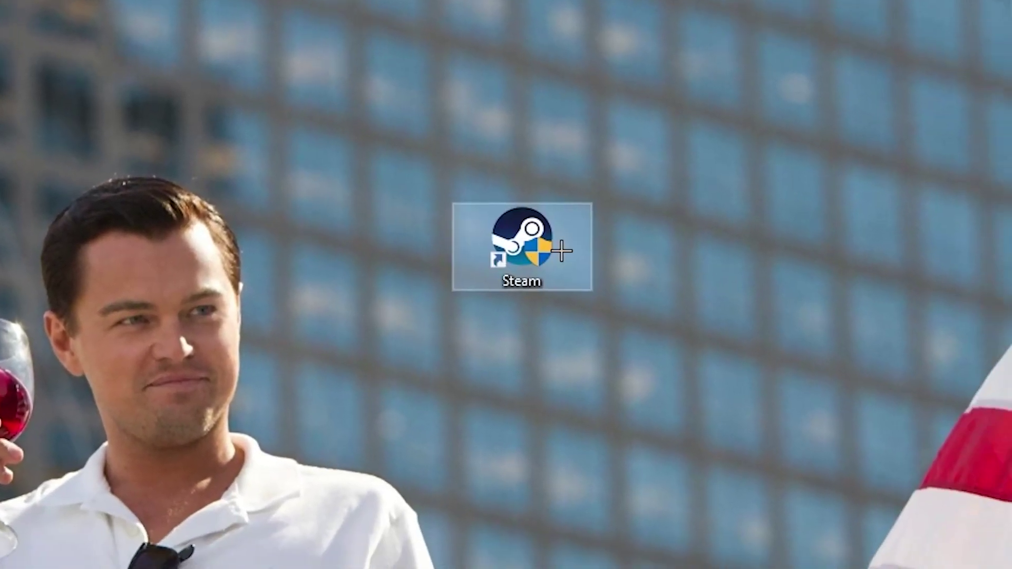
drag(481, 224, 362, 204)
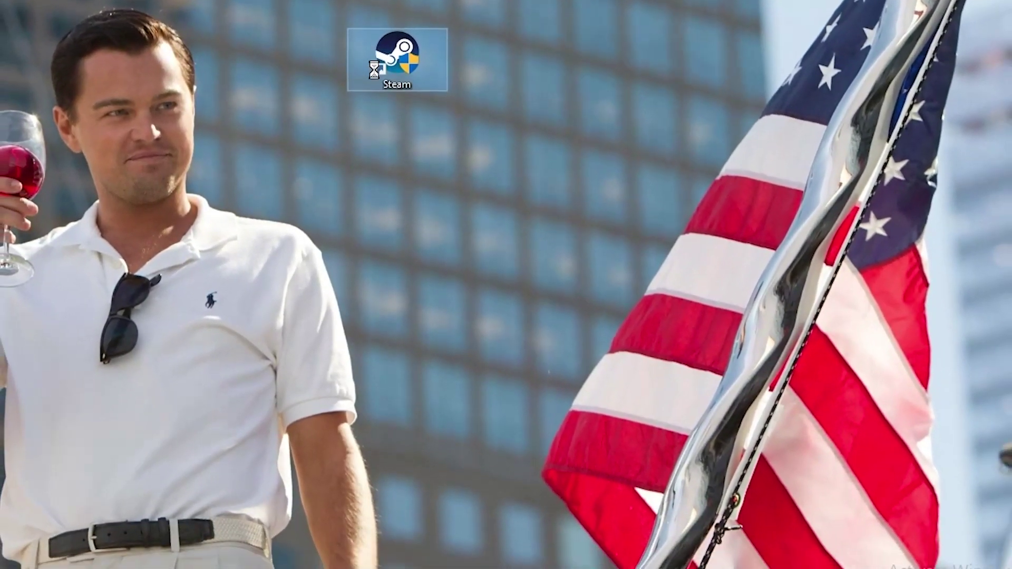
right_click(376, 130)
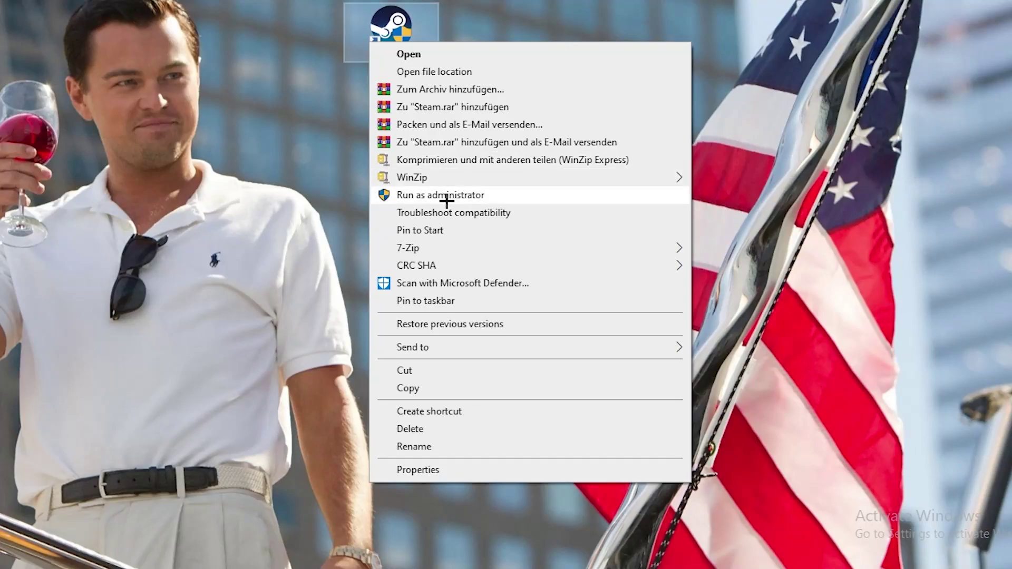
click(296, 139)
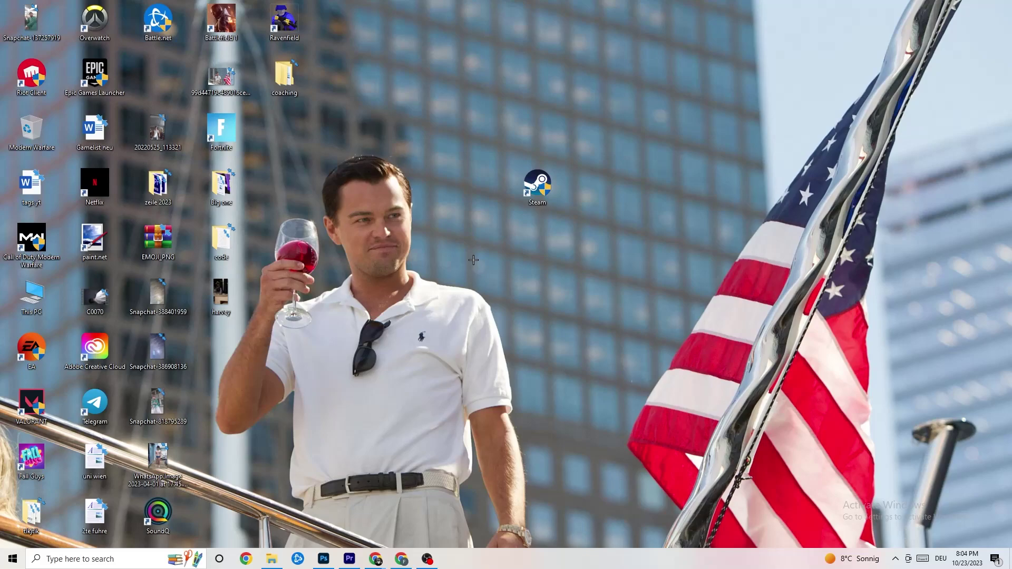
drag(533, 210, 408, 208)
drag(533, 179, 507, 259)
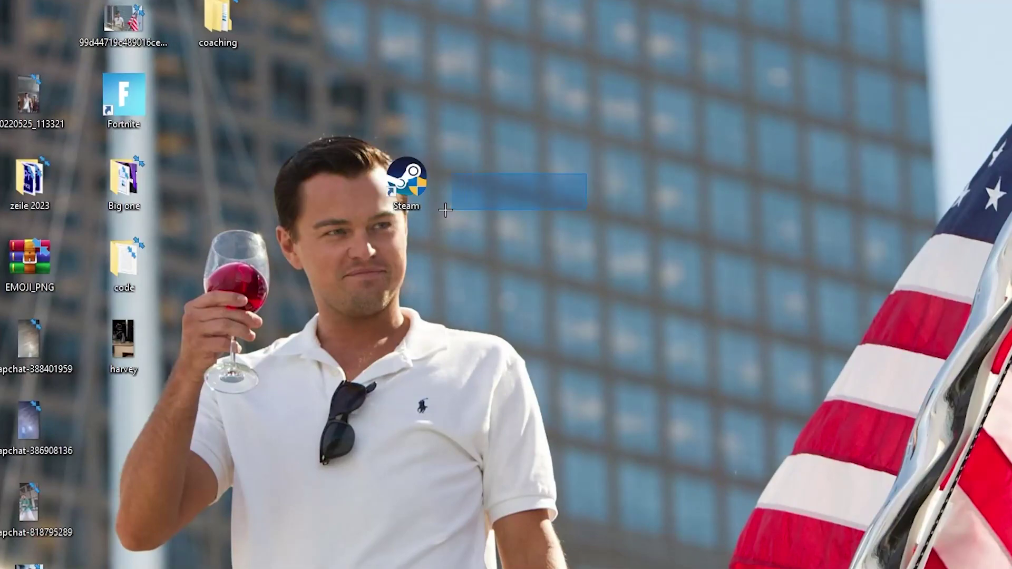
Open the Steam shortcut's properties and show its compatibility settings
right_click(505, 268)
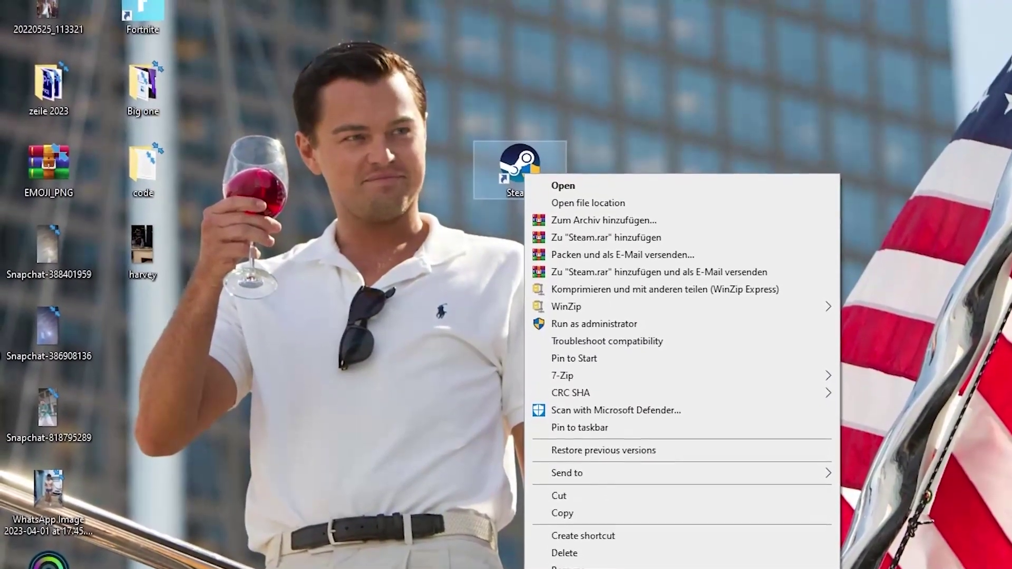
click(612, 563)
drag(647, 215, 527, 49)
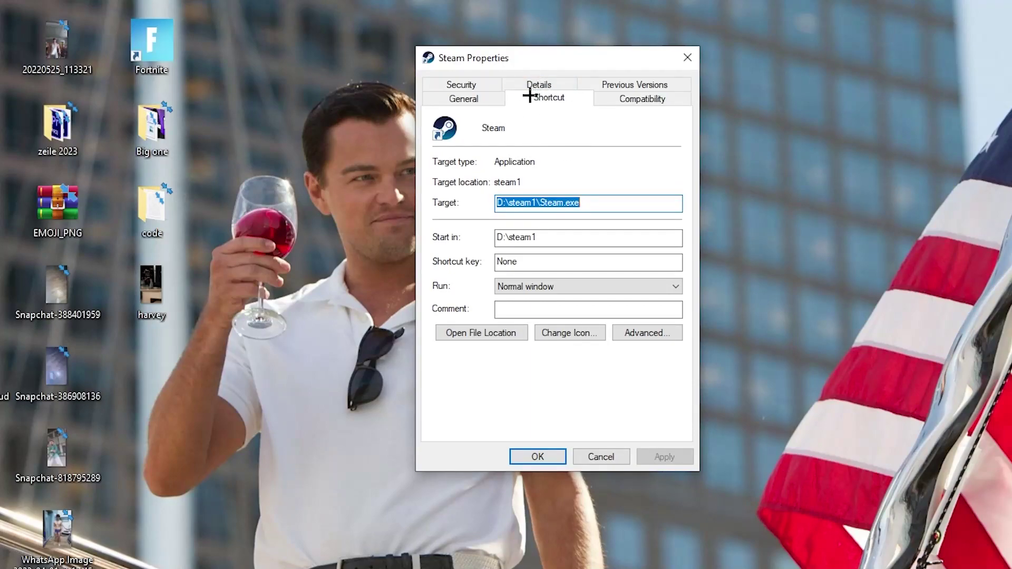
click(641, 100)
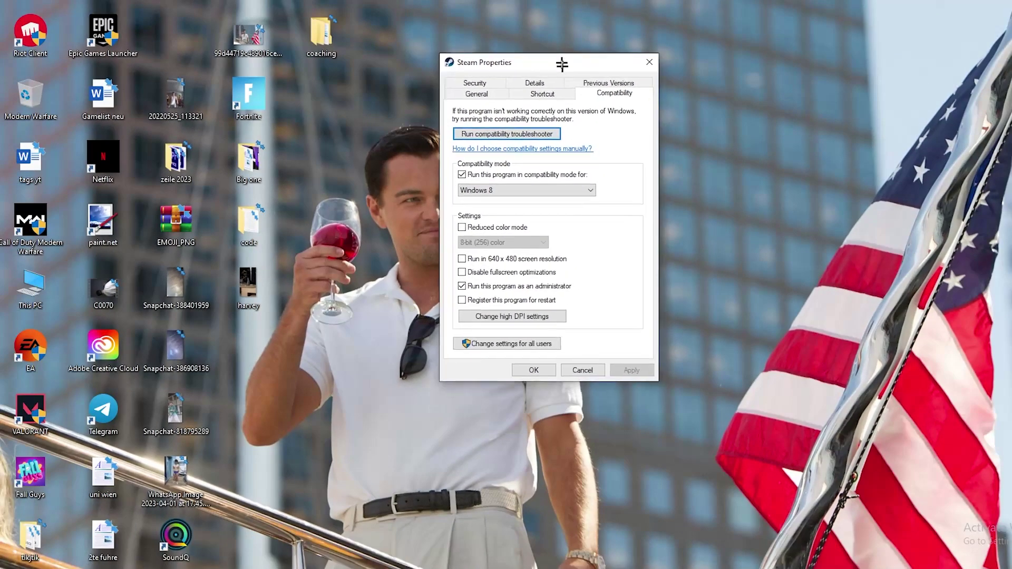
drag(561, 65, 550, 29)
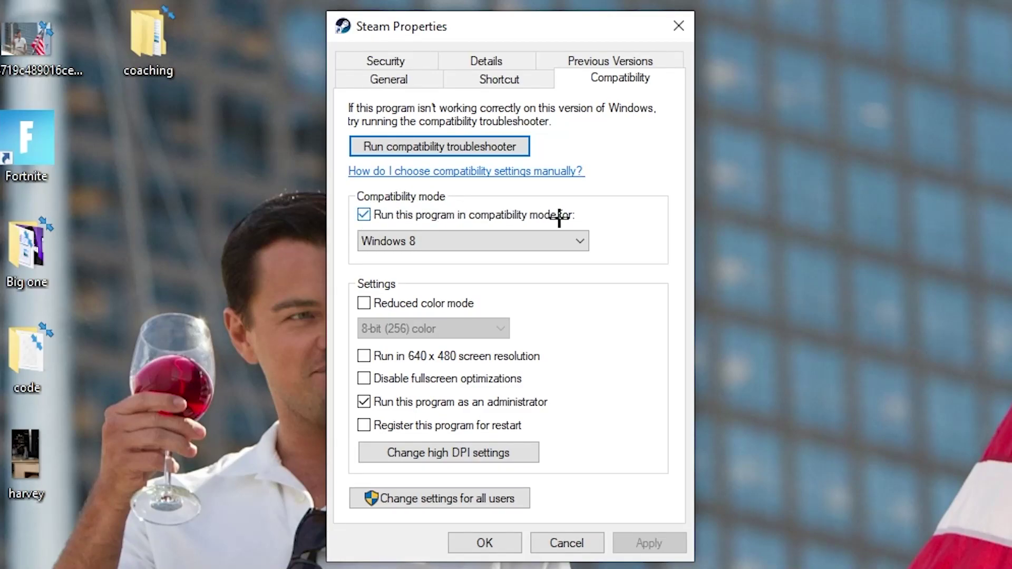
Look at the Windows versions offered for Steam's compatibility mode, keep Windows 8, and accept the properties
click(566, 235)
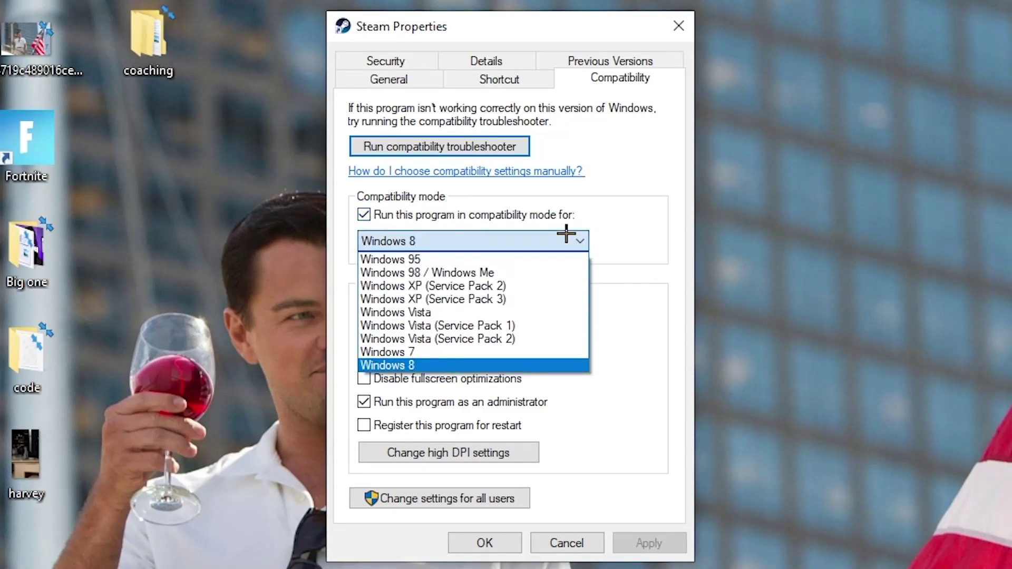
click(612, 226)
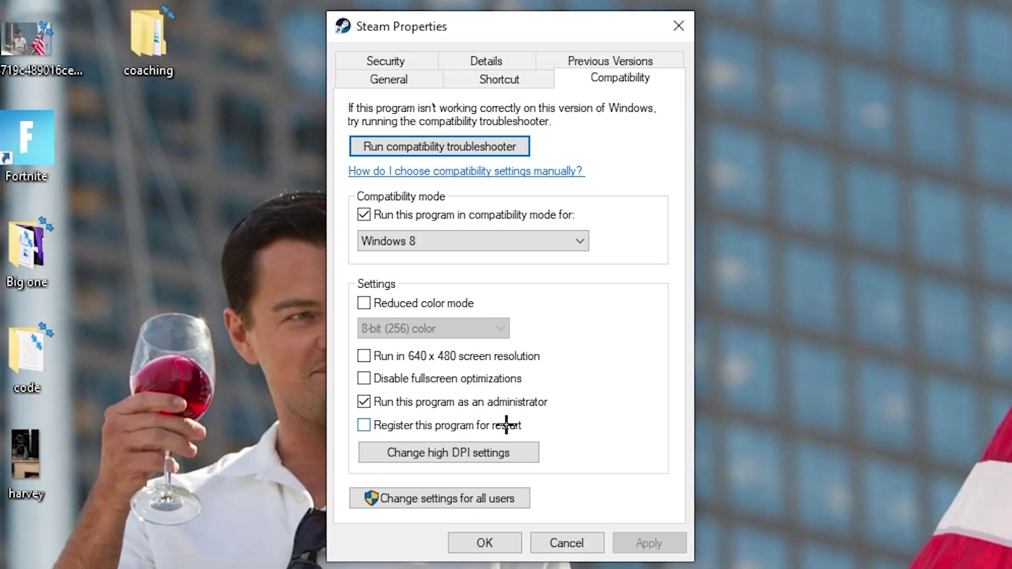
click(489, 542)
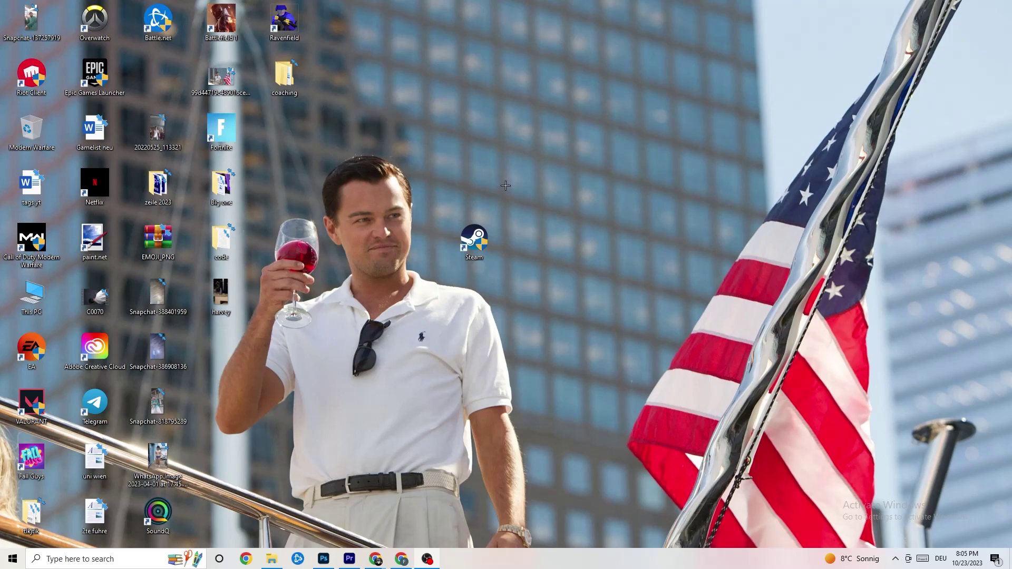
drag(486, 241, 485, 138)
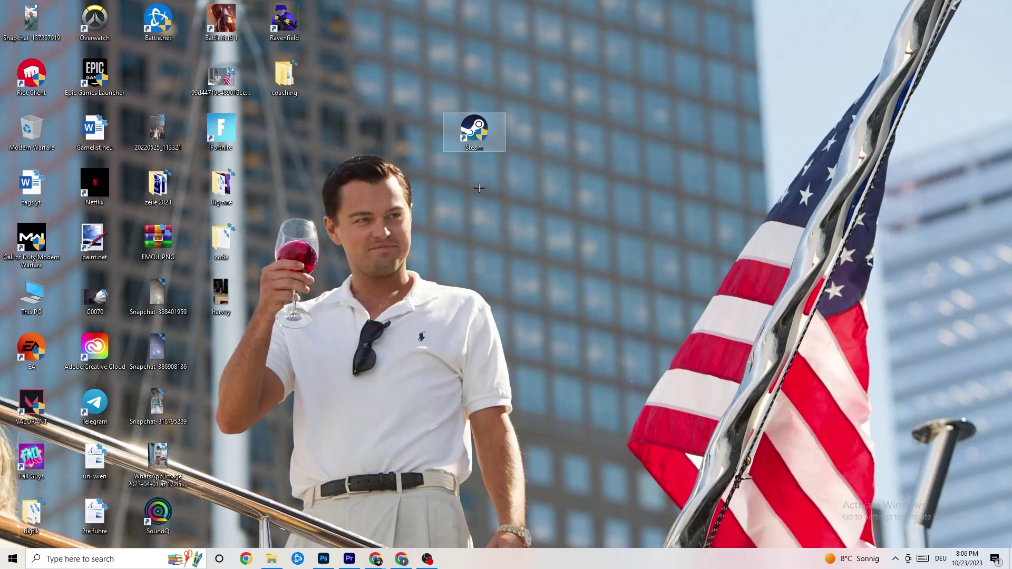
drag(455, 146, 414, 190)
click(476, 126)
click(439, 142)
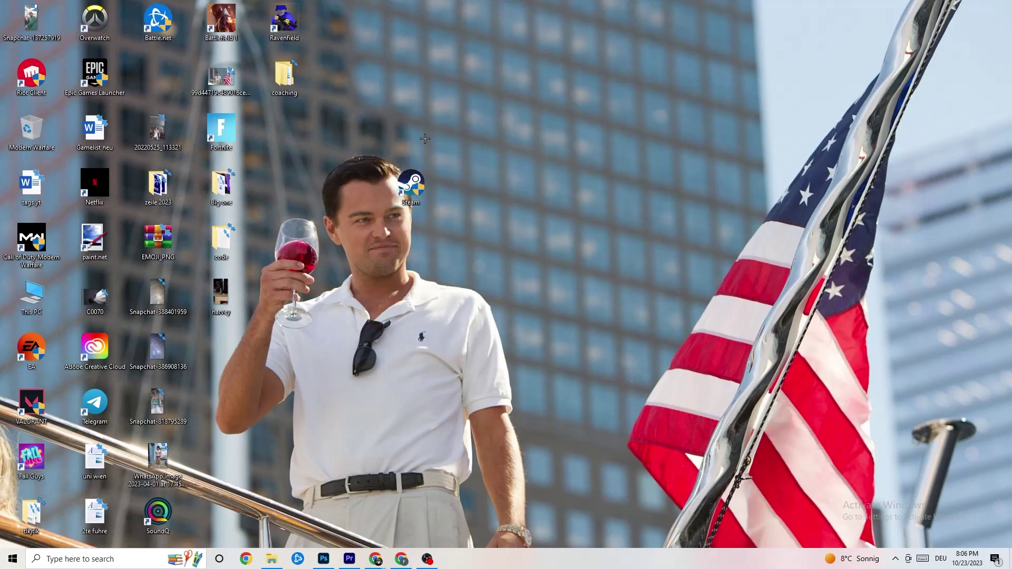
drag(411, 184, 477, 187)
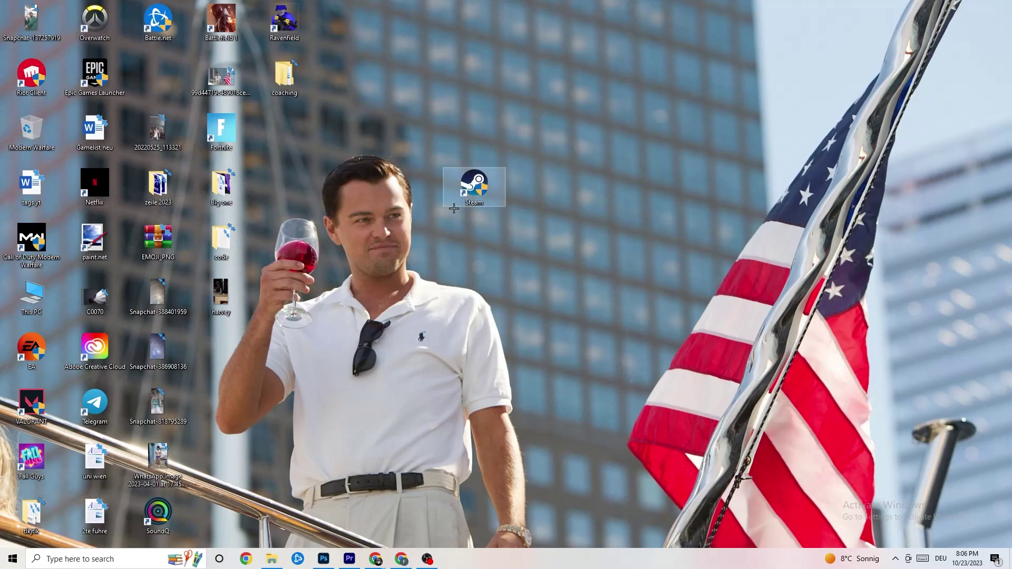
Recheck the compatibility settings in the Steam shortcut's properties and close them
right_click(477, 194)
click(509, 477)
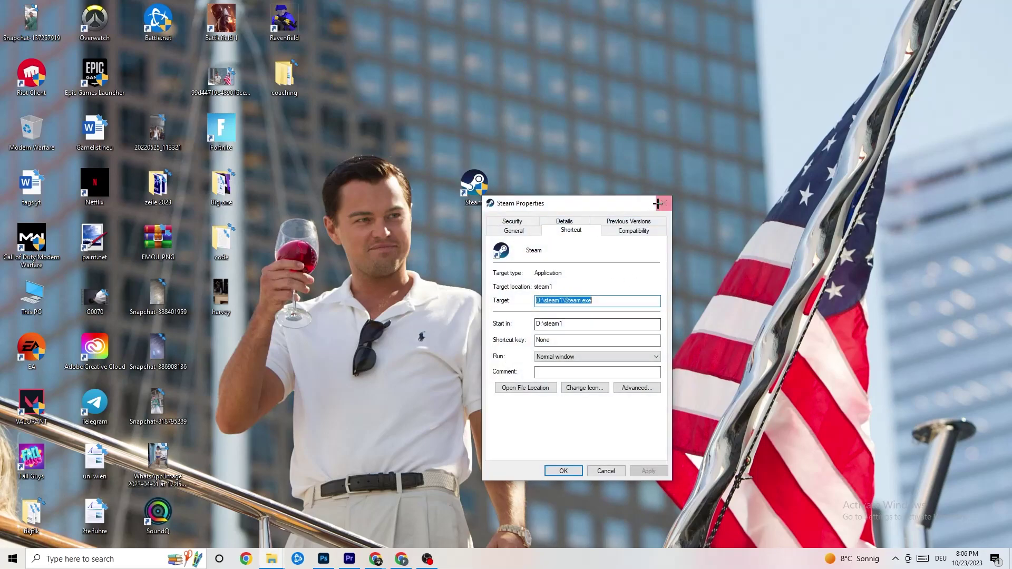
click(633, 230)
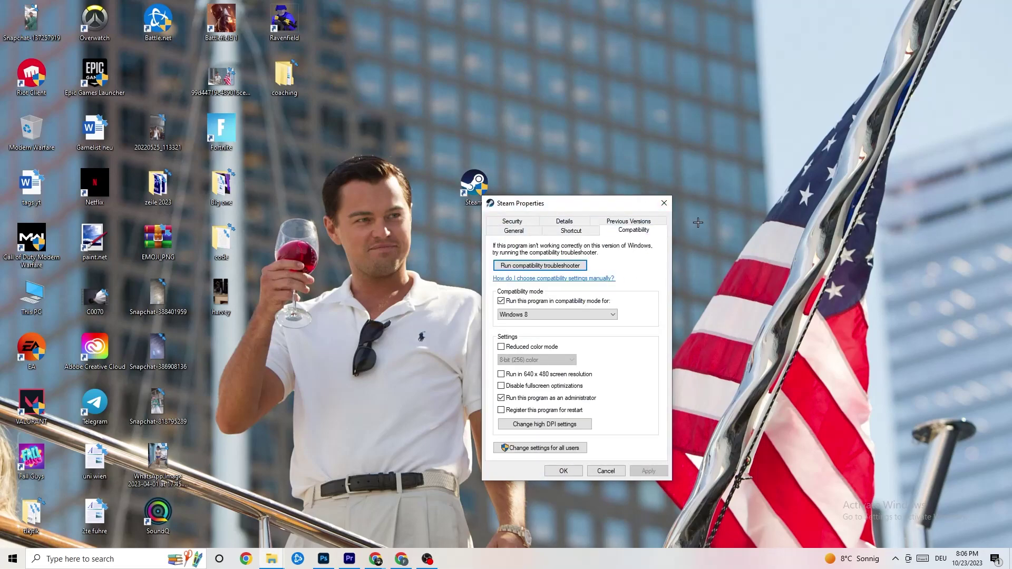
click(664, 203)
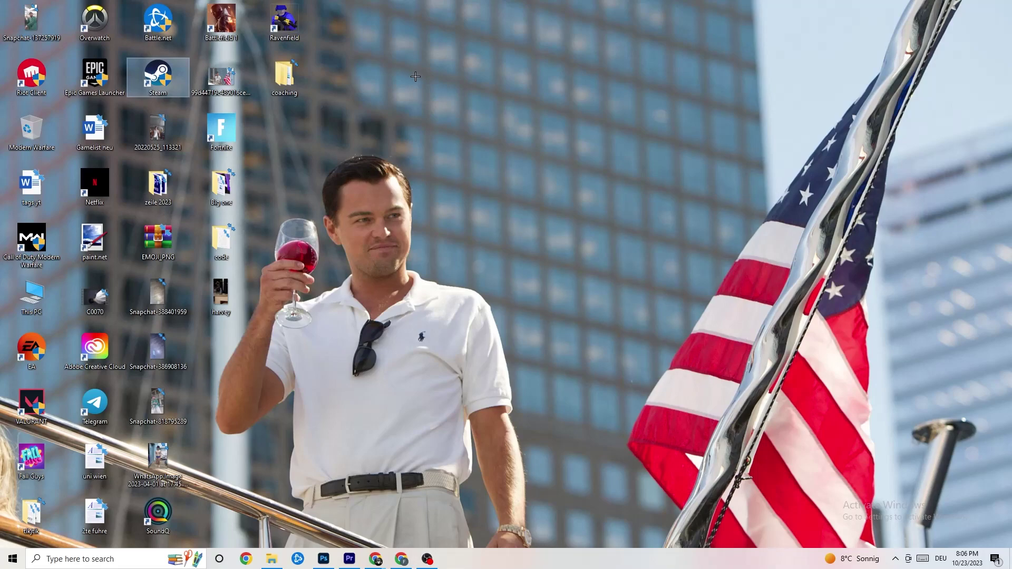
click(491, 103)
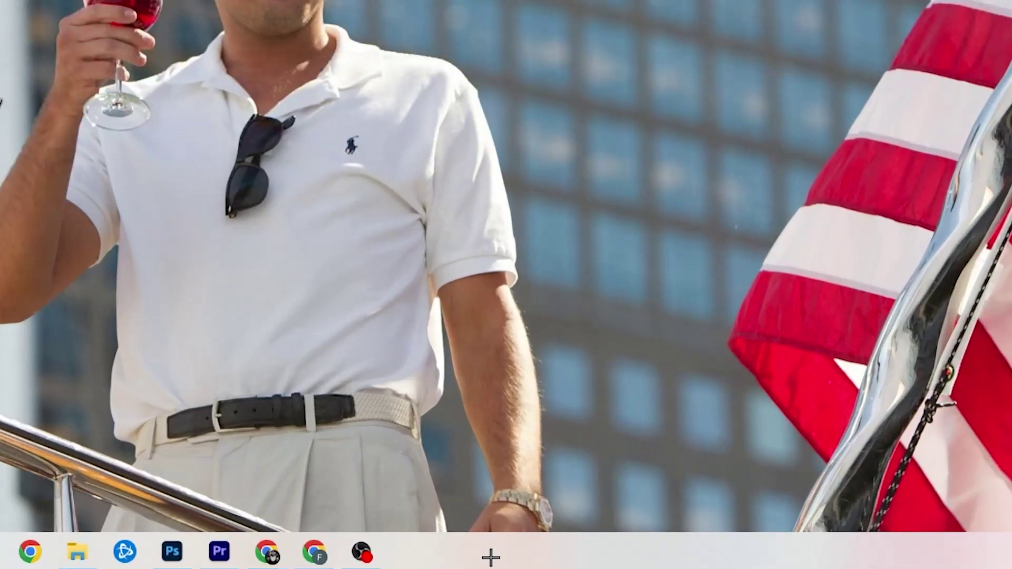
Open Task Manager and maximize its window
right_click(433, 562)
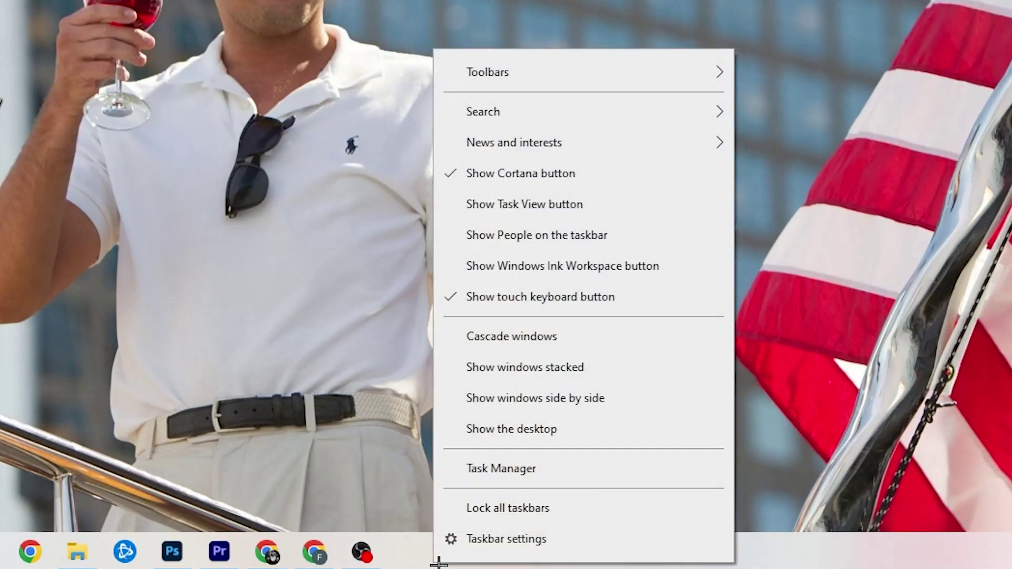
click(526, 476)
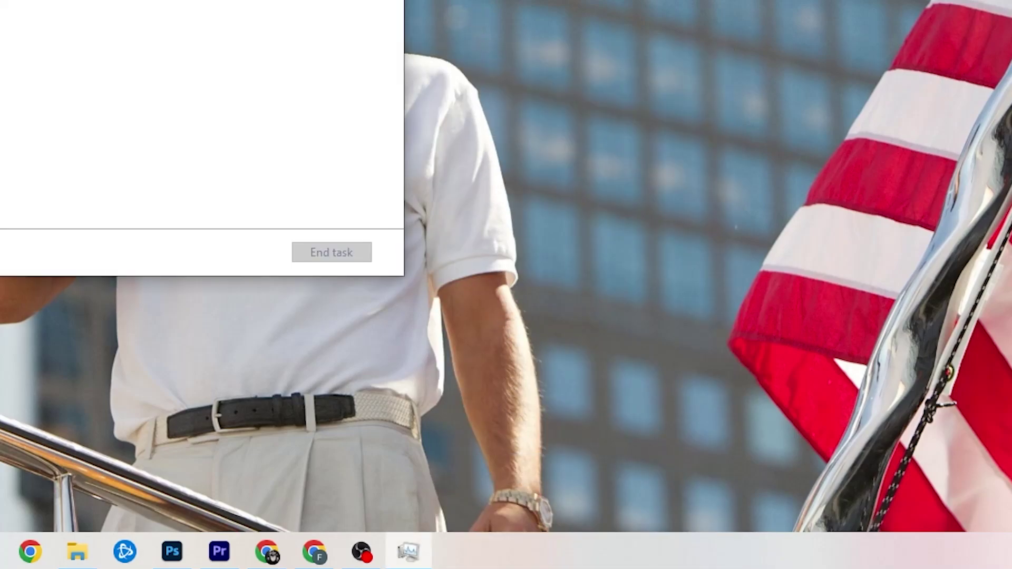
key(super+Up)
drag(409, 5, 437, 49)
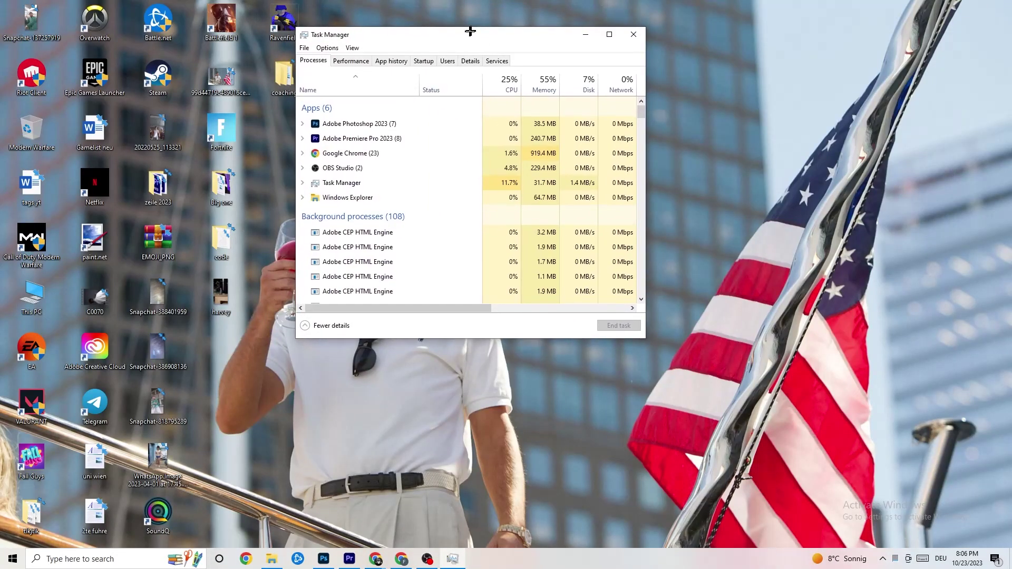
click(575, 50)
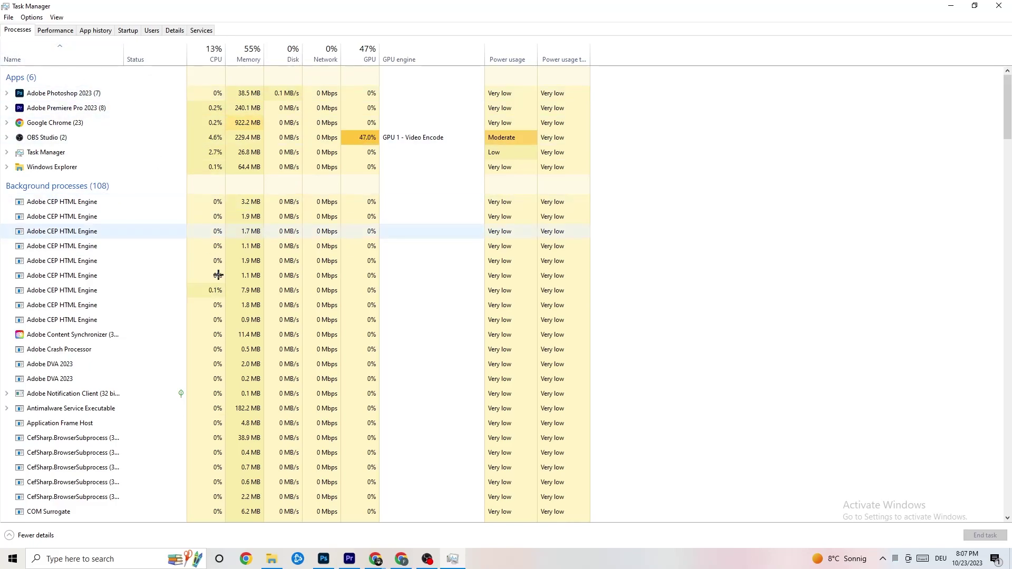
Look through the running processes and end the Adobe Photoshop 2023 task
scroll(134, 277, down, 4)
scroll(134, 276, down, 11)
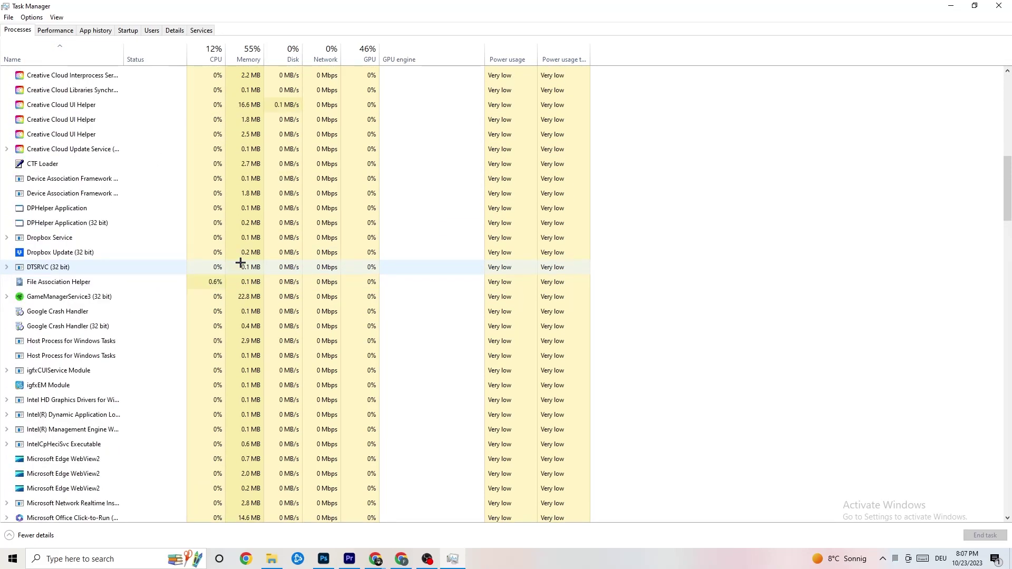
scroll(277, 259, up, 15)
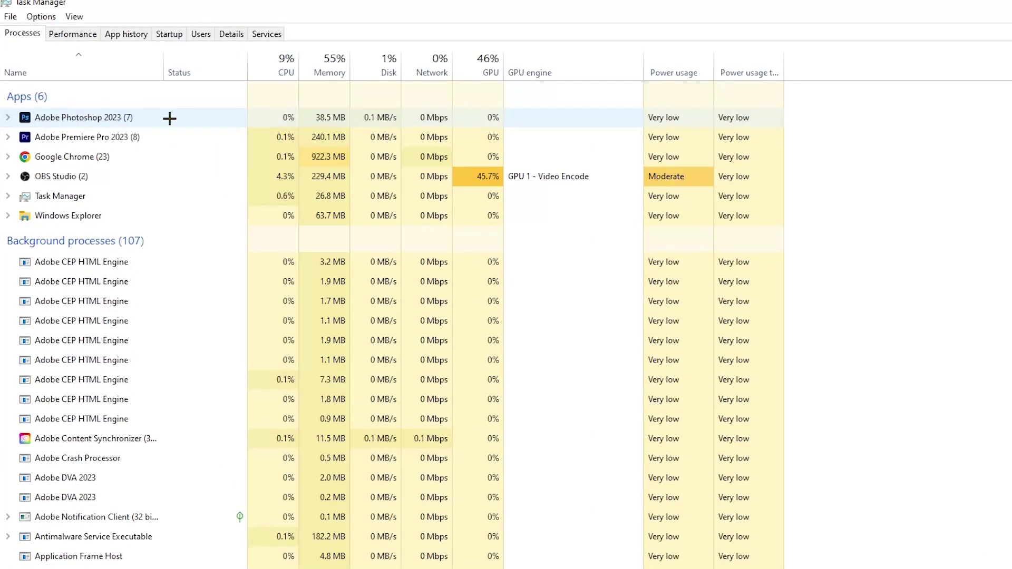
right_click(344, 117)
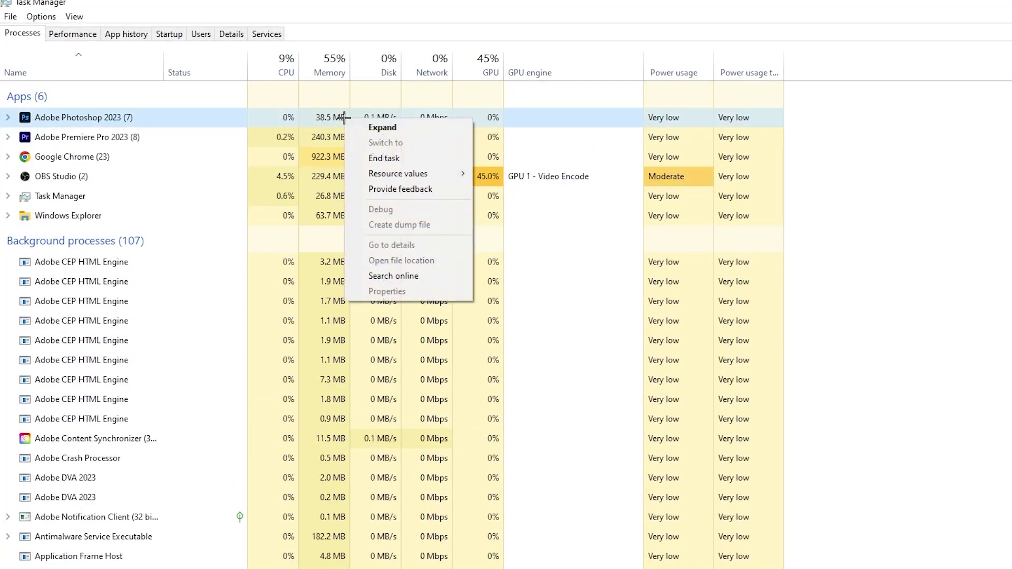
click(184, 123)
right_click(189, 124)
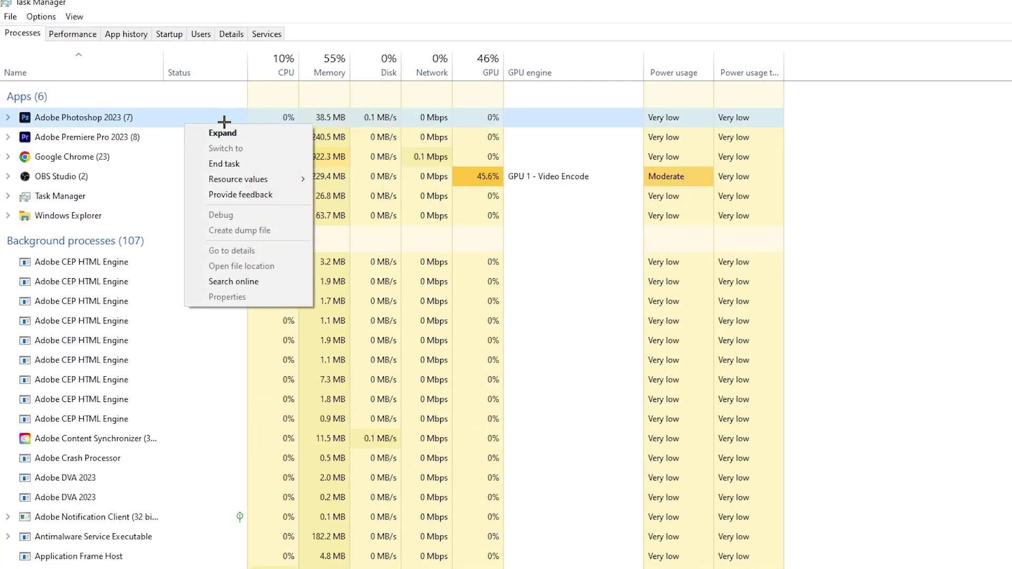
click(265, 162)
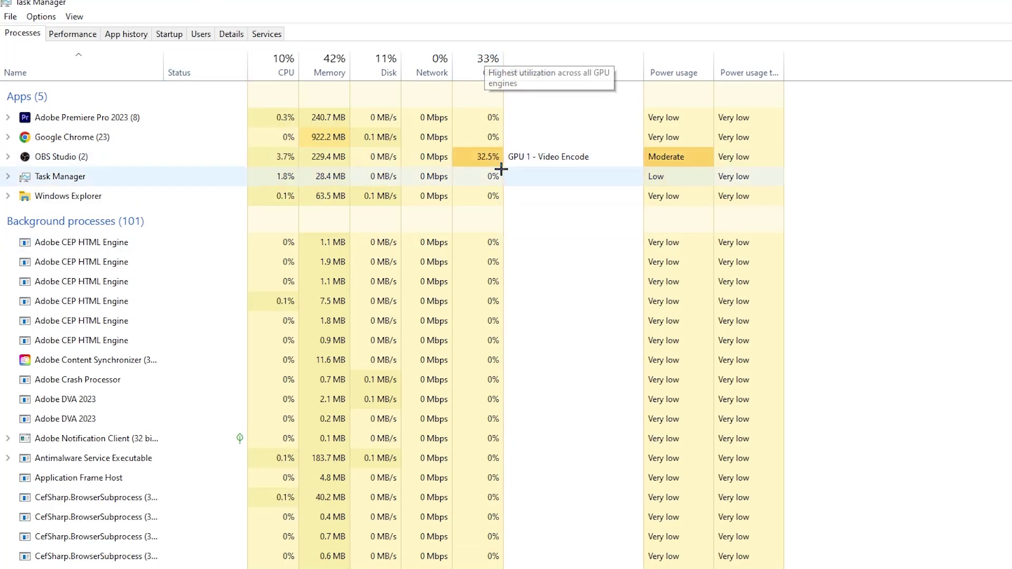
click(487, 157)
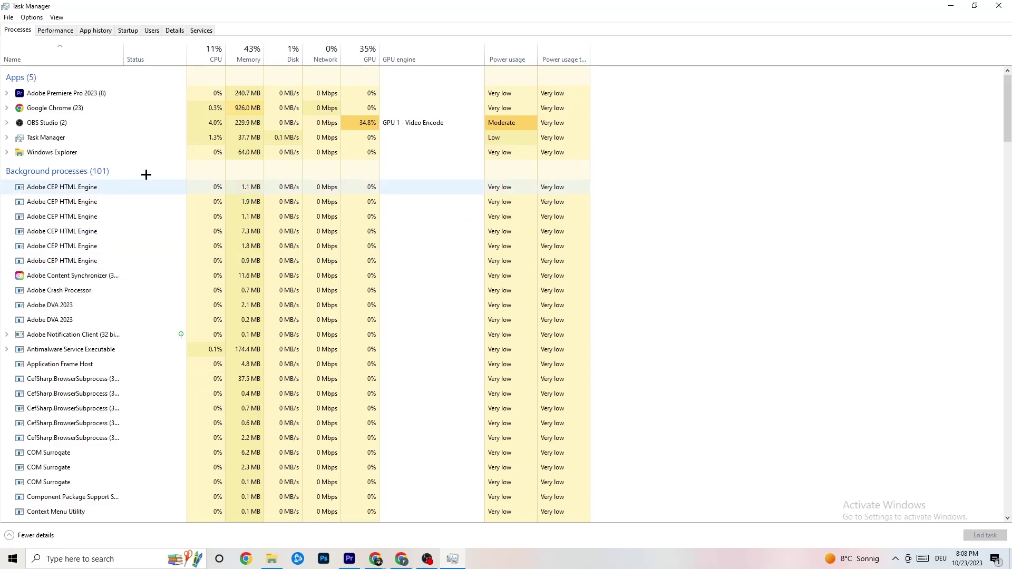
Look at the priority options for the Adobe Premiere Pro process in the detailed process list, then dismiss them
click(174, 30)
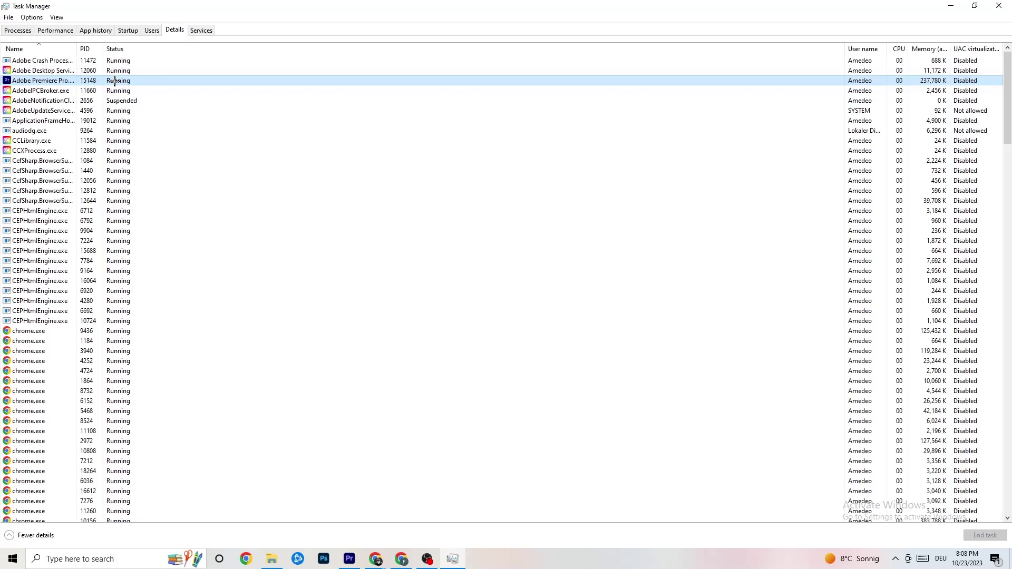
right_click(114, 81)
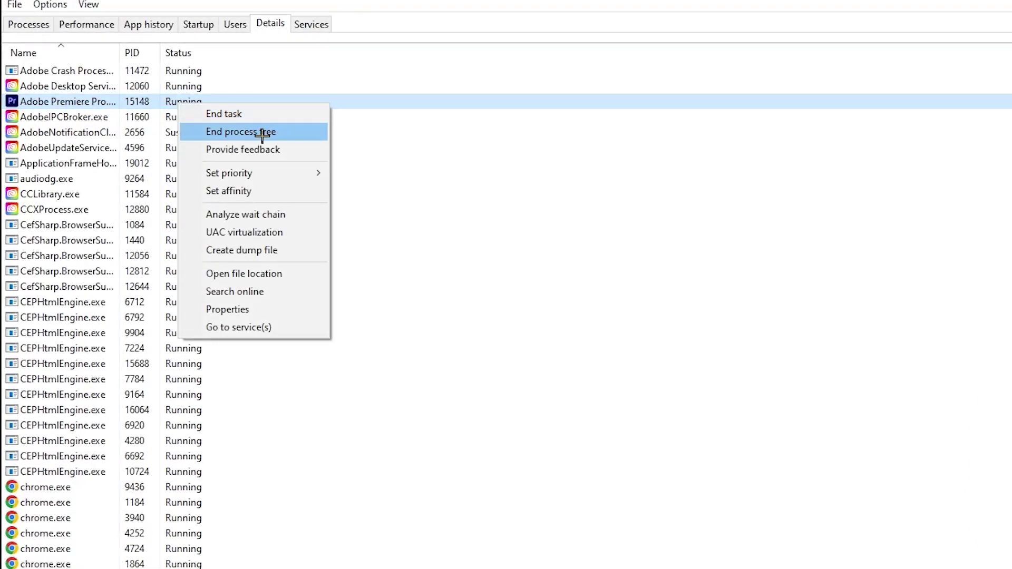
mouse_move(276, 175)
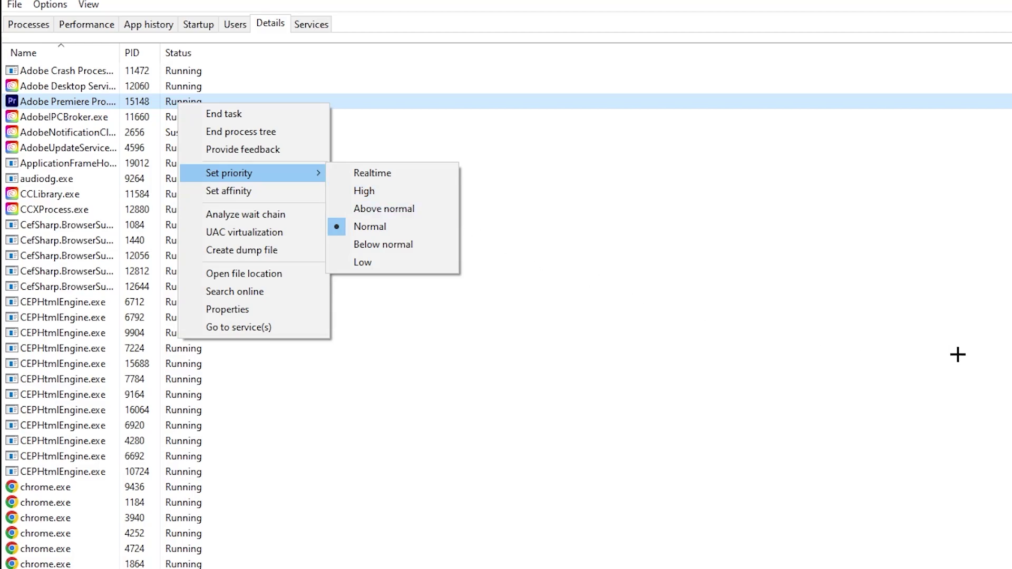
click(370, 73)
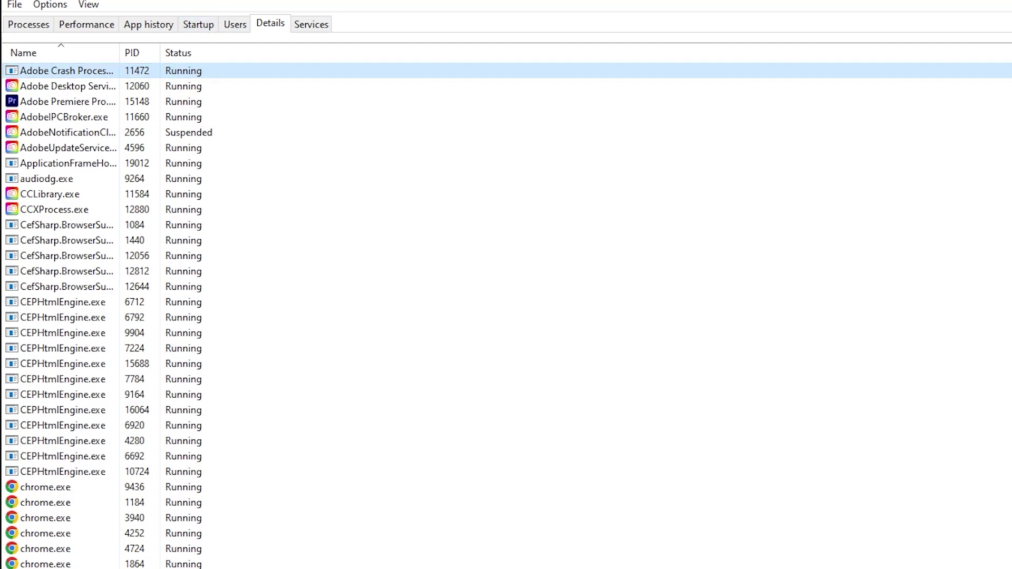
Review the startup programs and the options for Adobe Updater Startup Utility, dismiss them, and close Task Manager
click(199, 25)
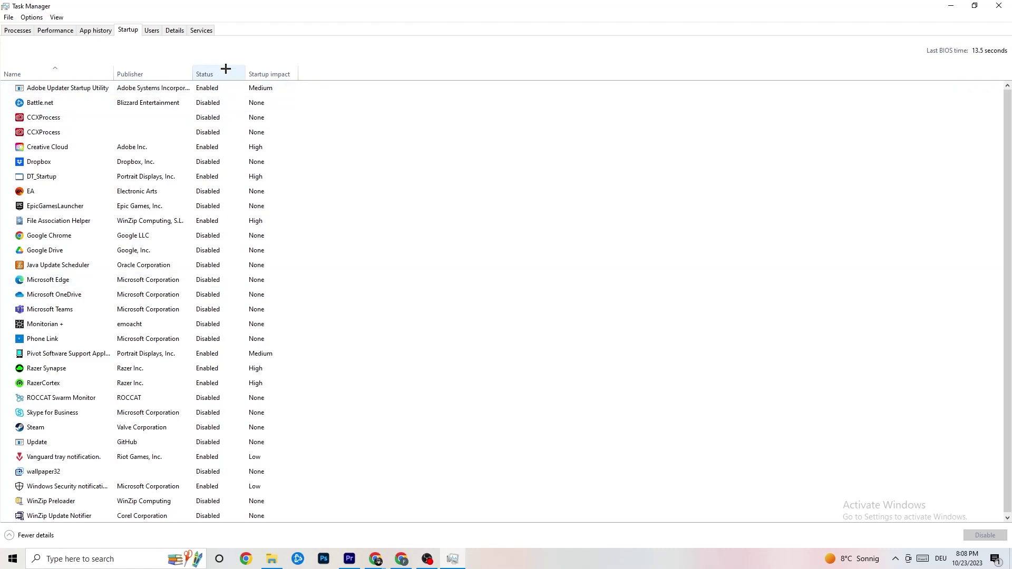
click(213, 91)
right_click(218, 93)
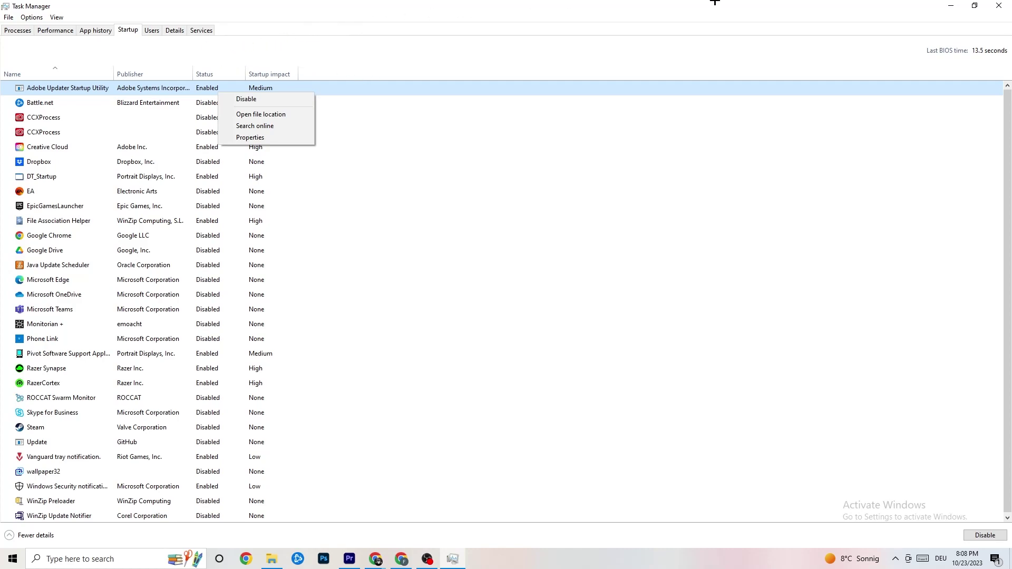
click(377, 2)
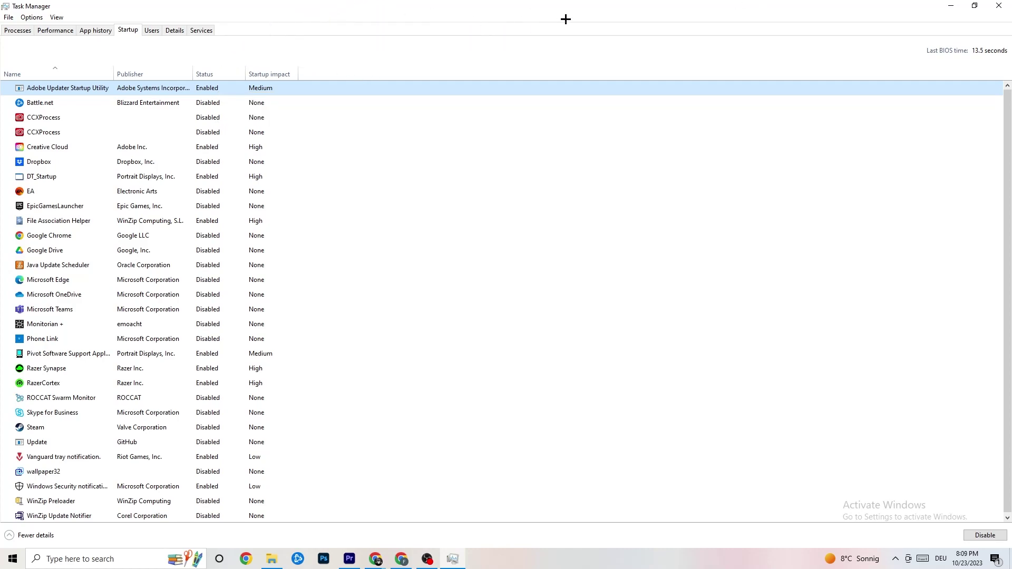
click(998, 5)
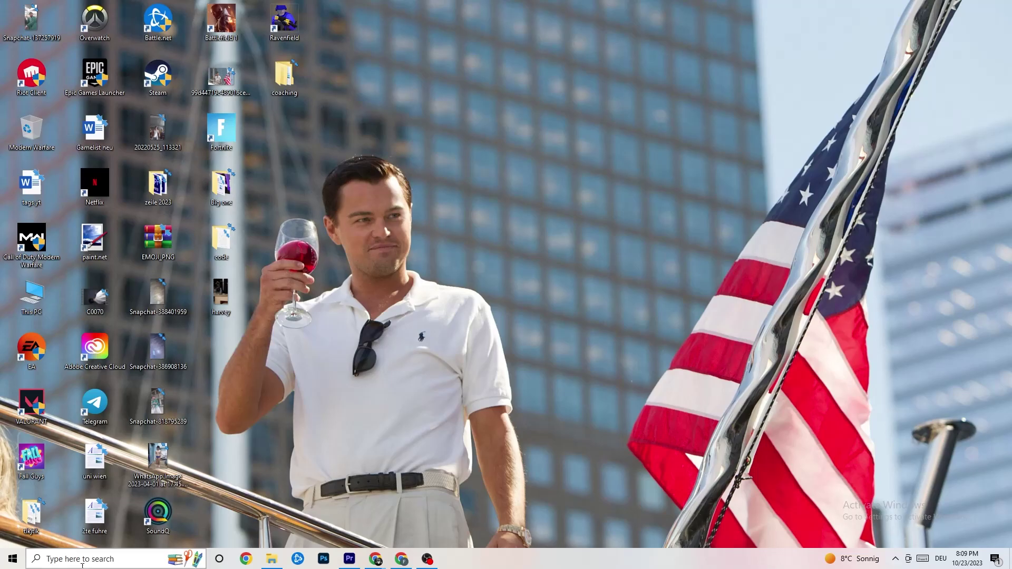
Open Windows Settings and go to the system display settings
click(13, 559)
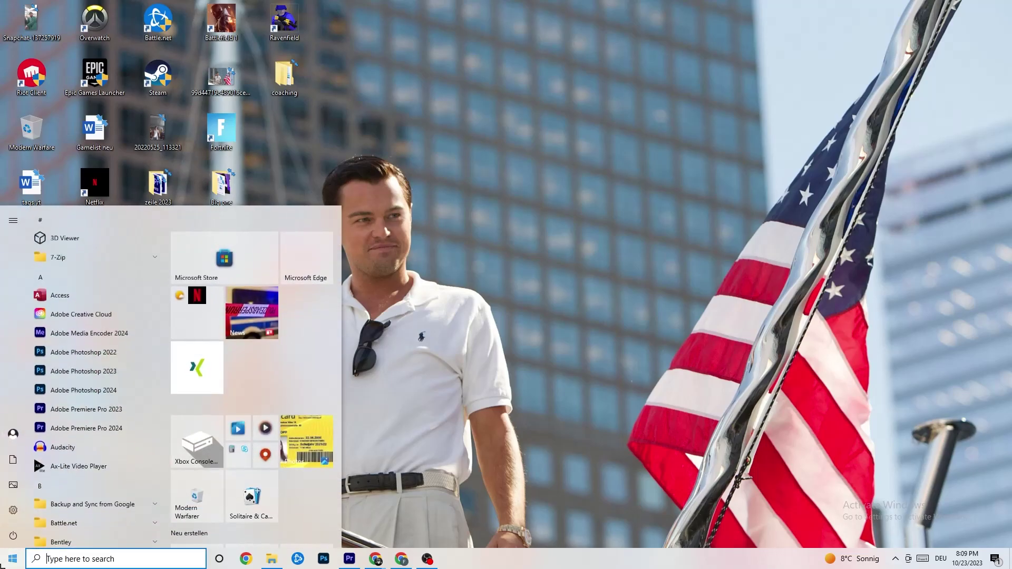
click(13, 510)
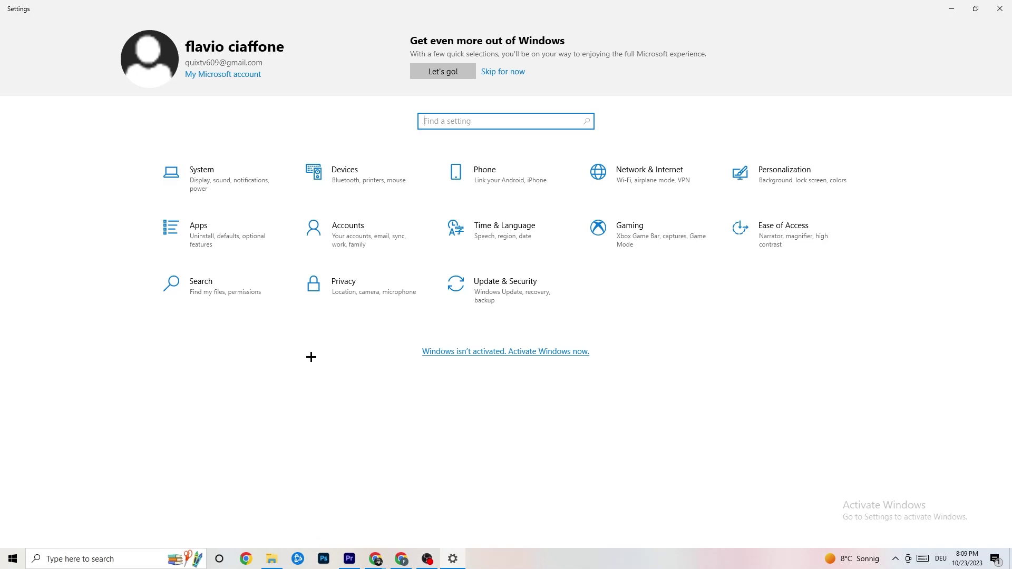
click(242, 189)
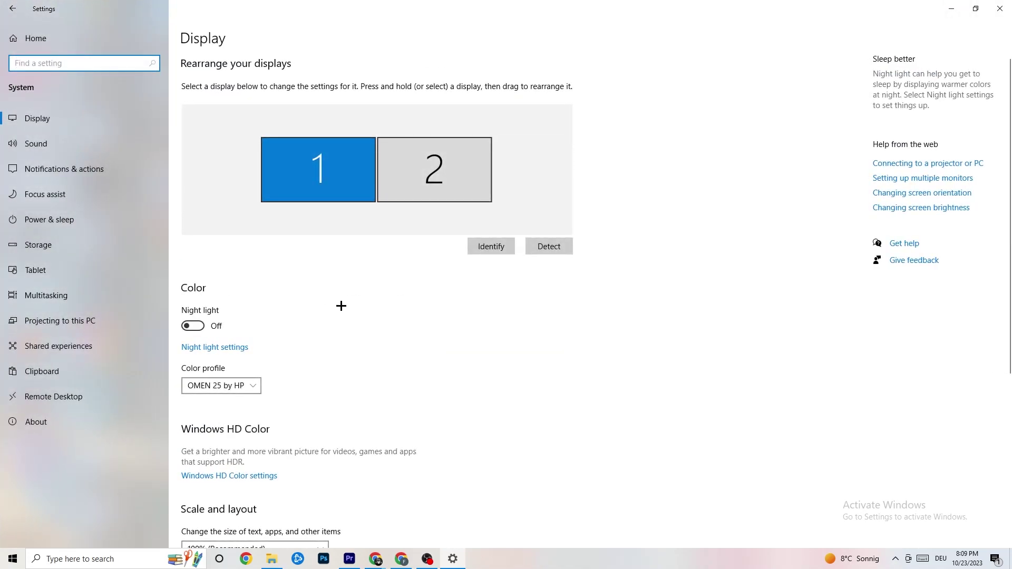
Look through the display settings, checking the text and app scaling and display resolution choices without changing them
scroll(568, 203, down, 1)
scroll(569, 206, up, 1)
scroll(499, 199, down, 5)
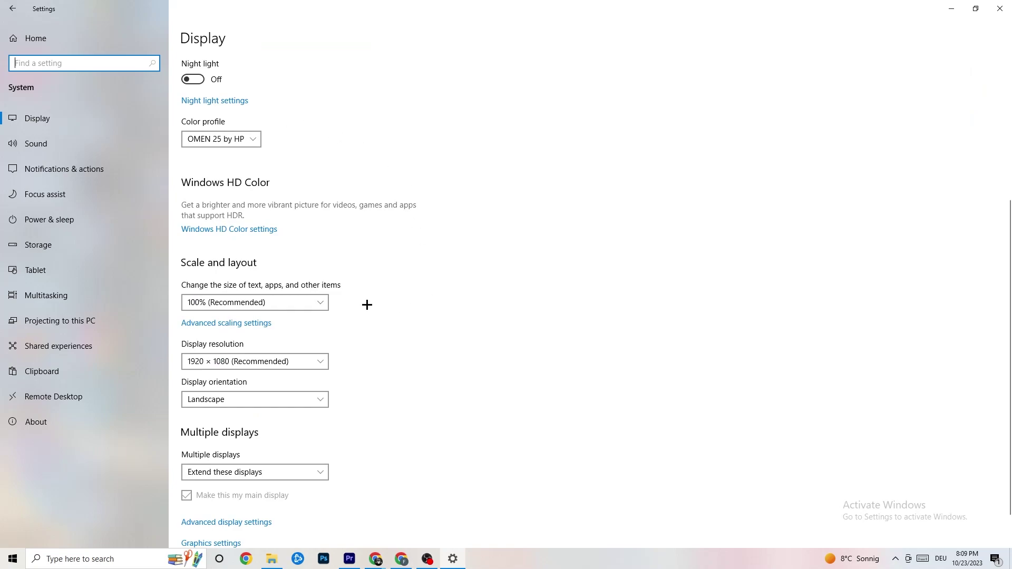
click(319, 303)
click(316, 303)
click(261, 305)
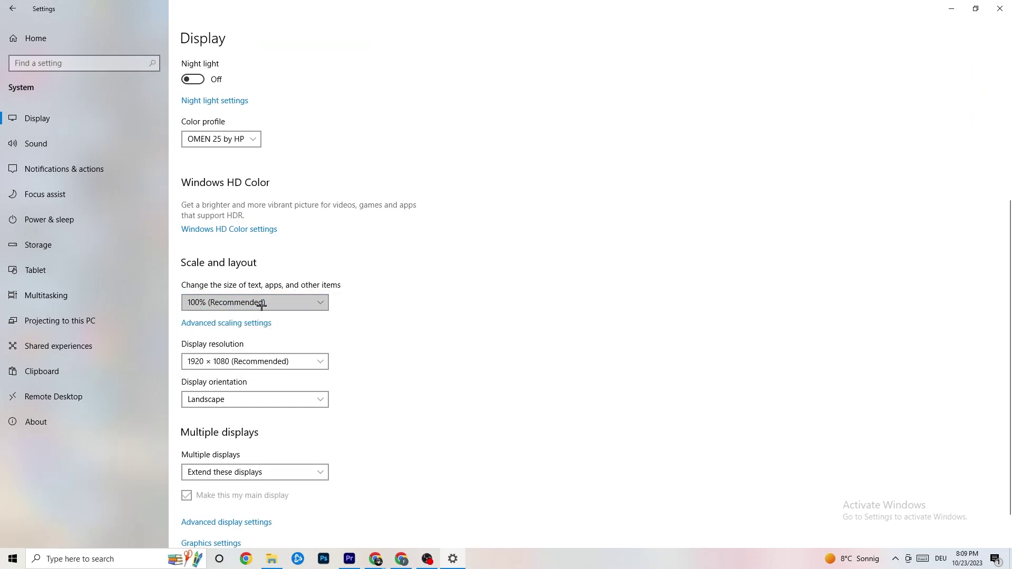
click(306, 363)
click(450, 317)
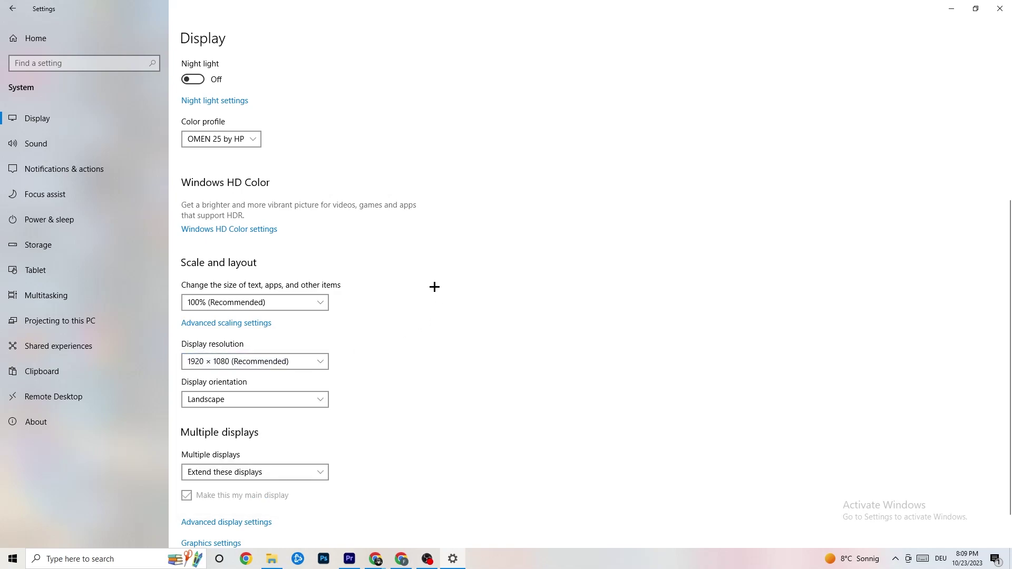
scroll(433, 292, down, 1)
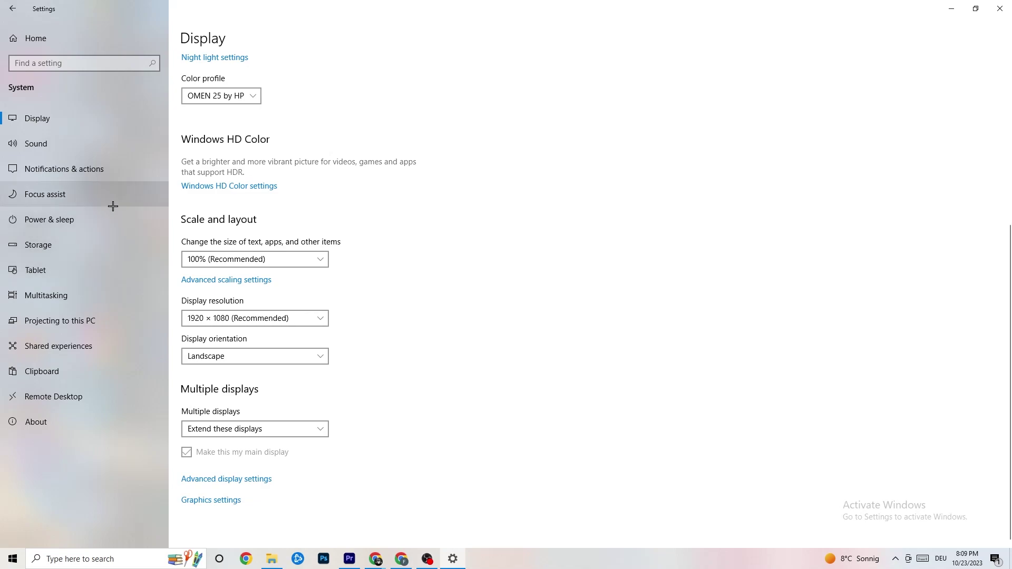
Look at the available power plans from the power and sleep settings, then close Power Options
click(101, 219)
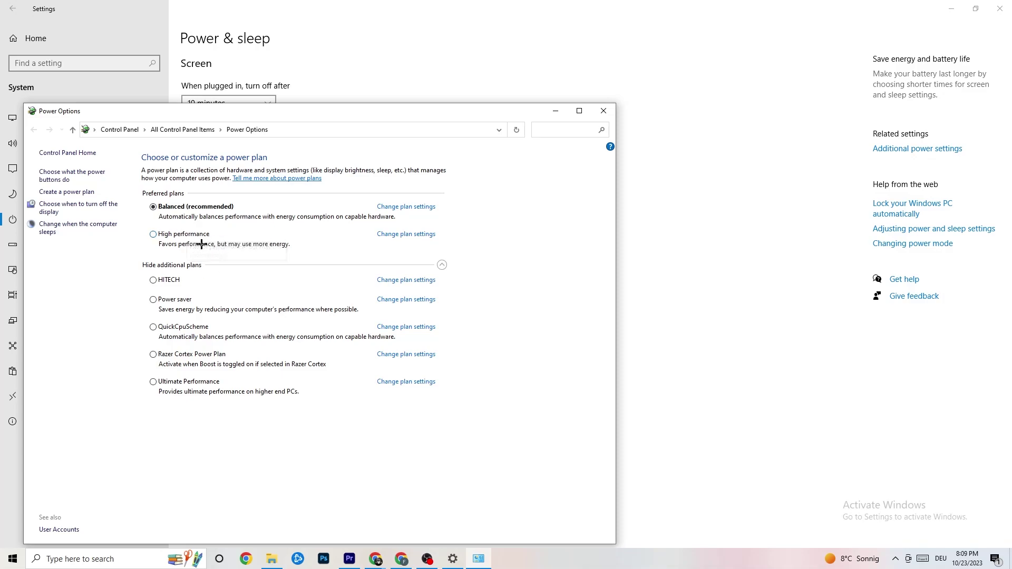
click(603, 112)
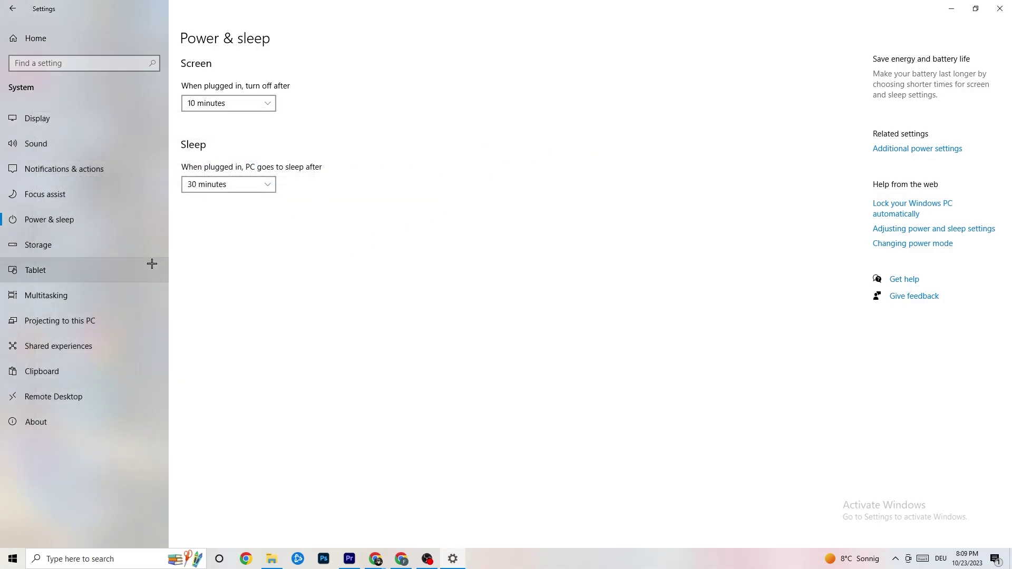
Check the Storage Sense configuration and its run frequency choices, then return to the storage overview
click(65, 253)
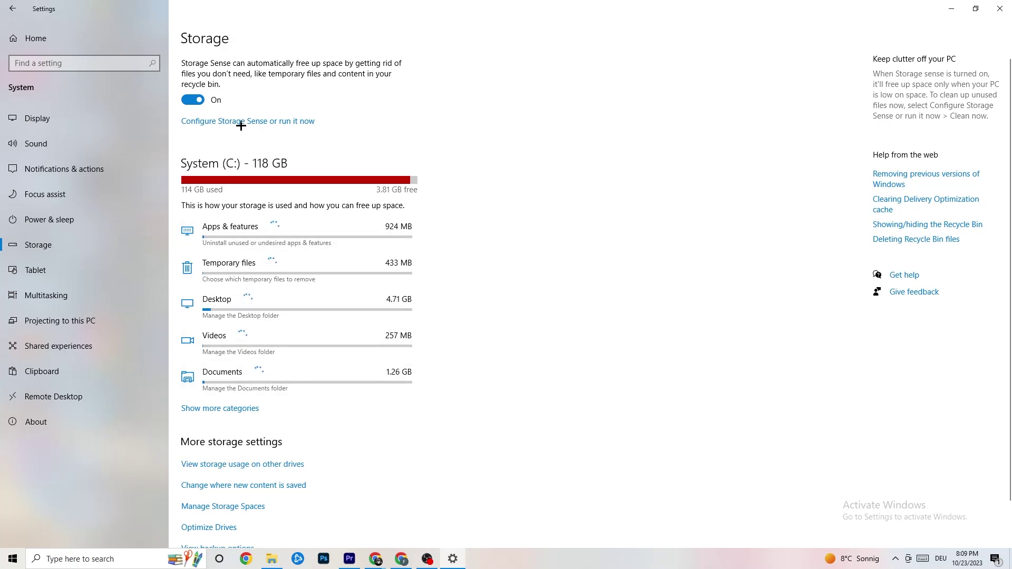
click(285, 122)
click(143, 155)
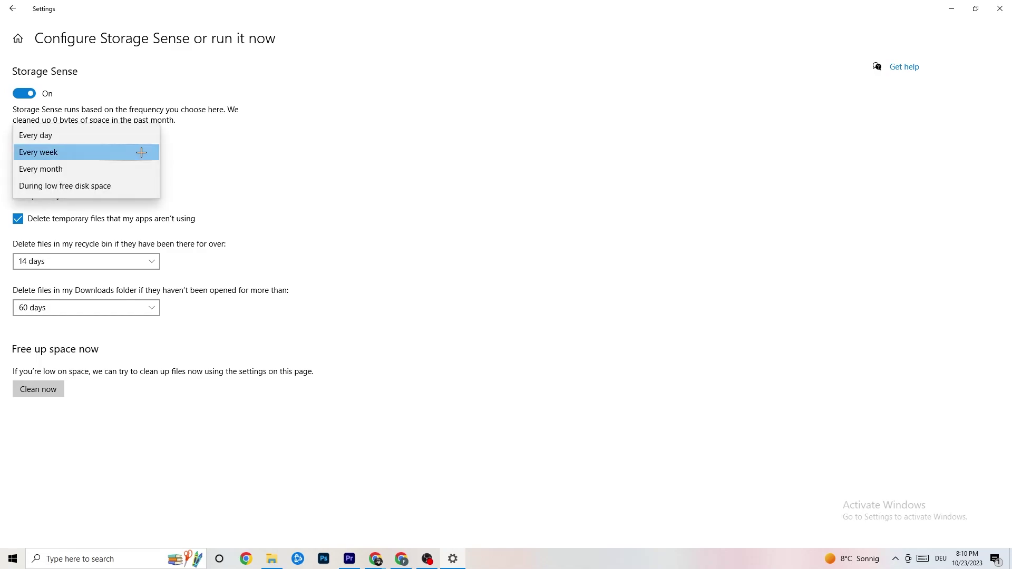
click(315, 151)
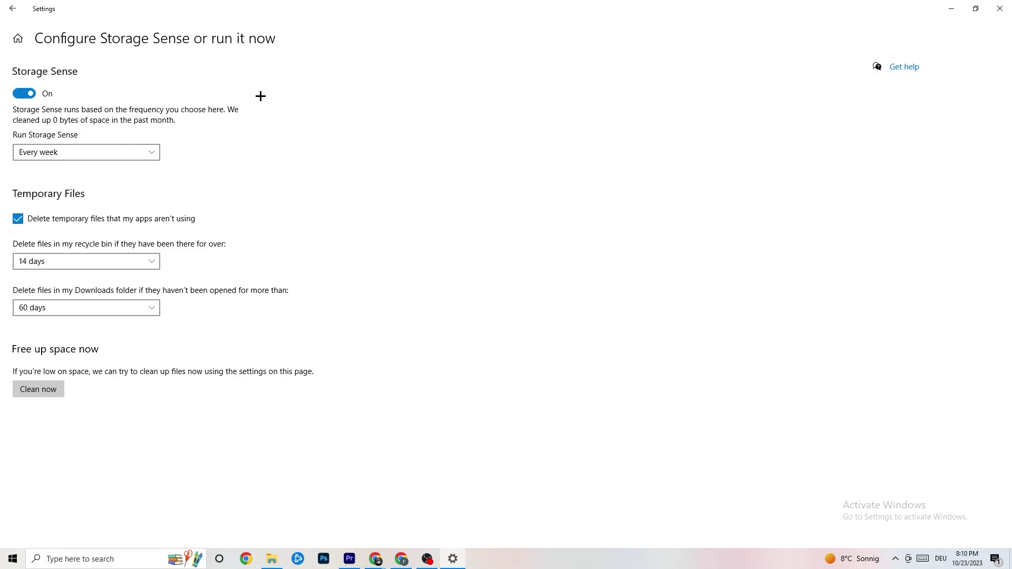
click(16, 11)
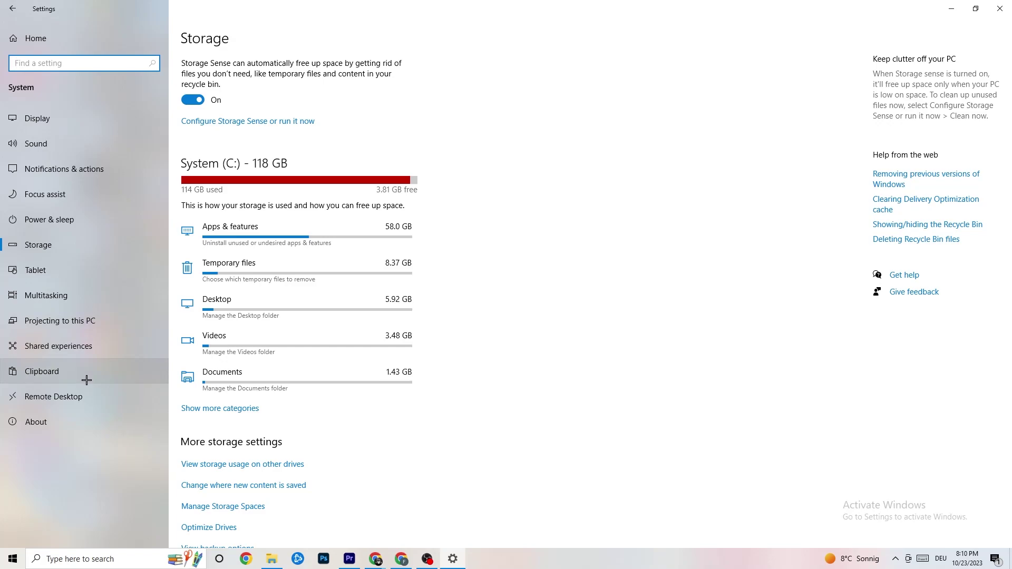
Examine the Xbox Game Bar, Captures and Game Mode pages in the gaming settings
click(10, 11)
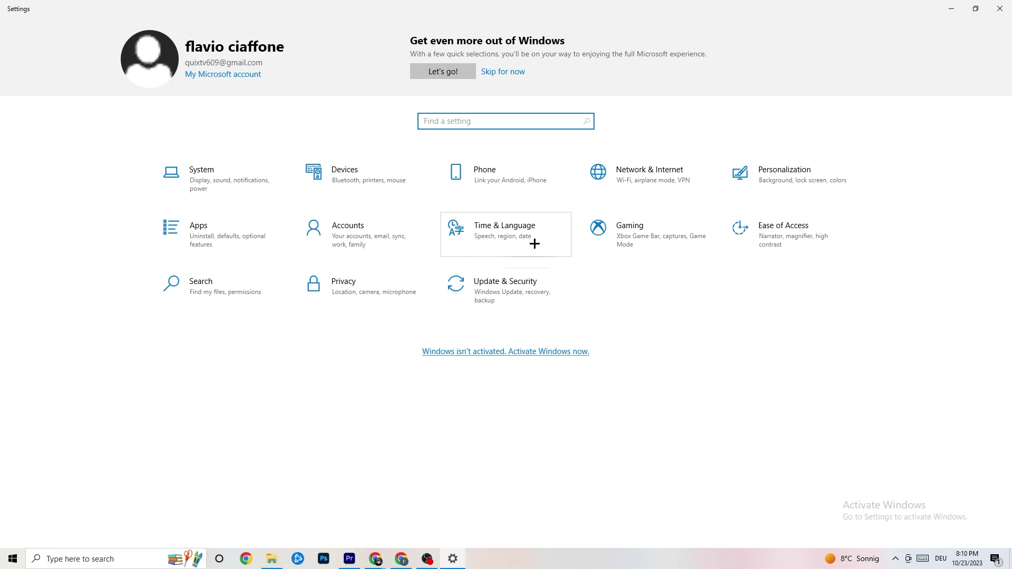
click(660, 249)
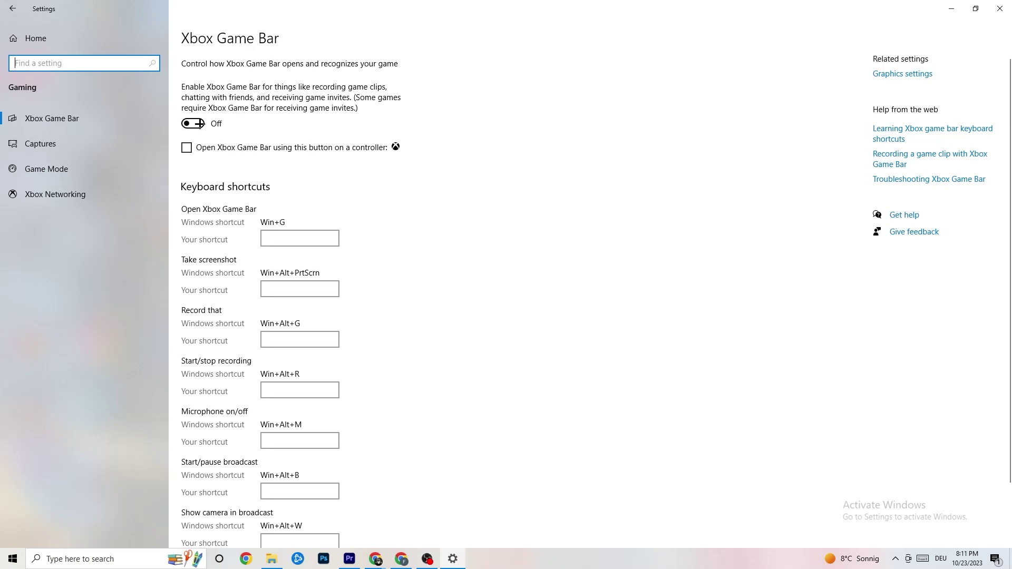
click(96, 143)
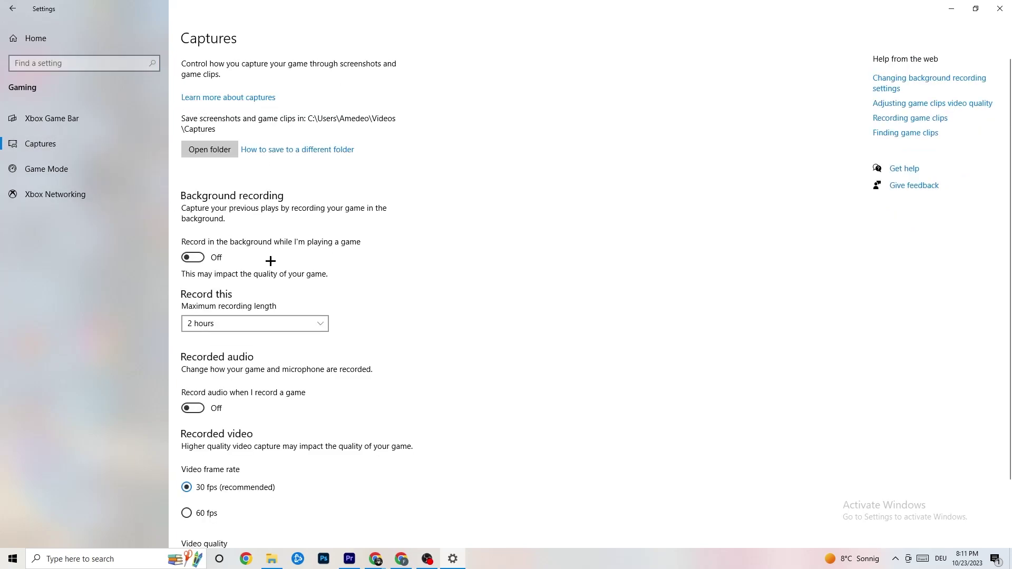
scroll(350, 221, down, 3)
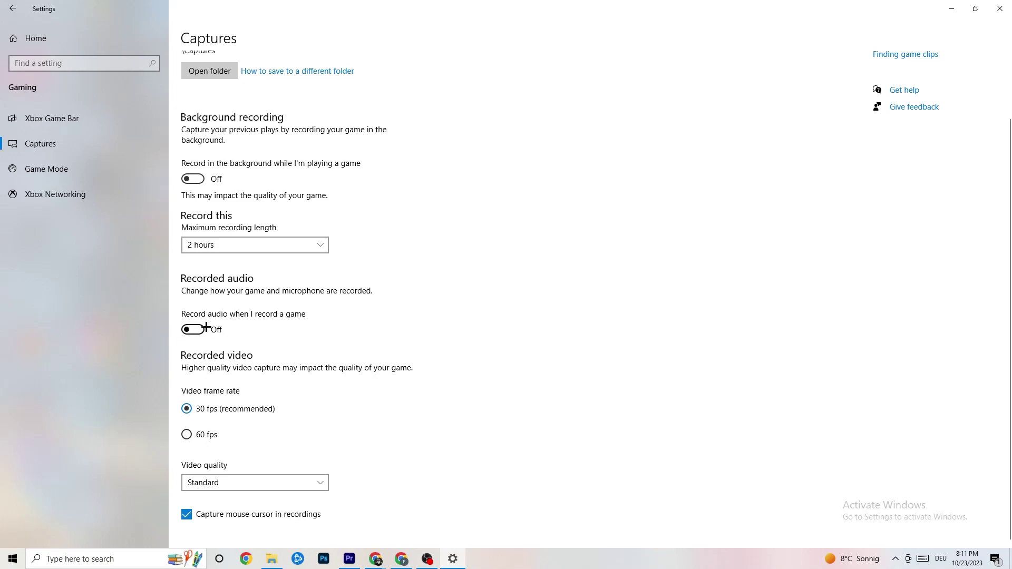
click(67, 166)
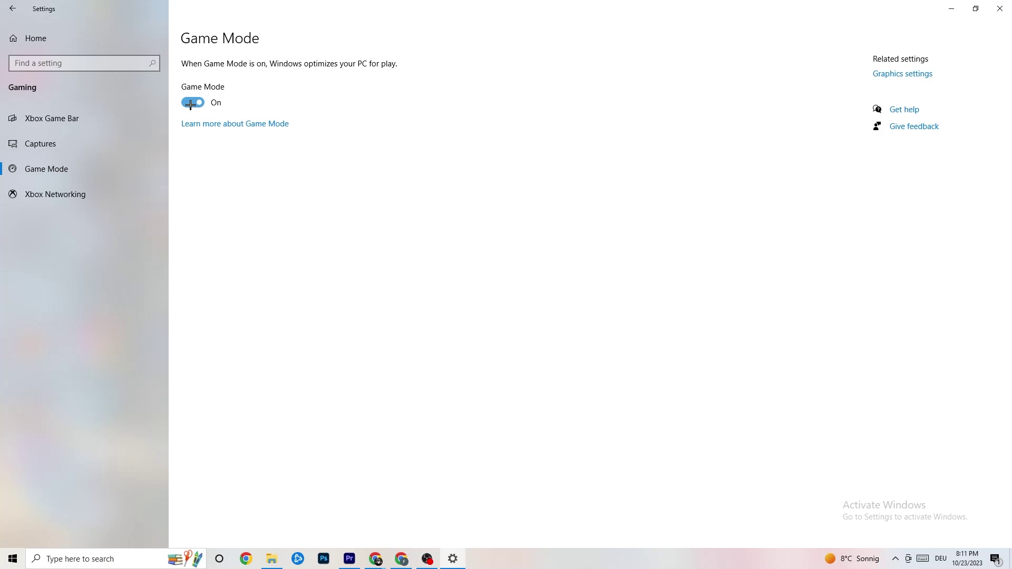
Check the Windows Update and Troubleshoot pages in the update and security settings, then close Settings
click(35, 38)
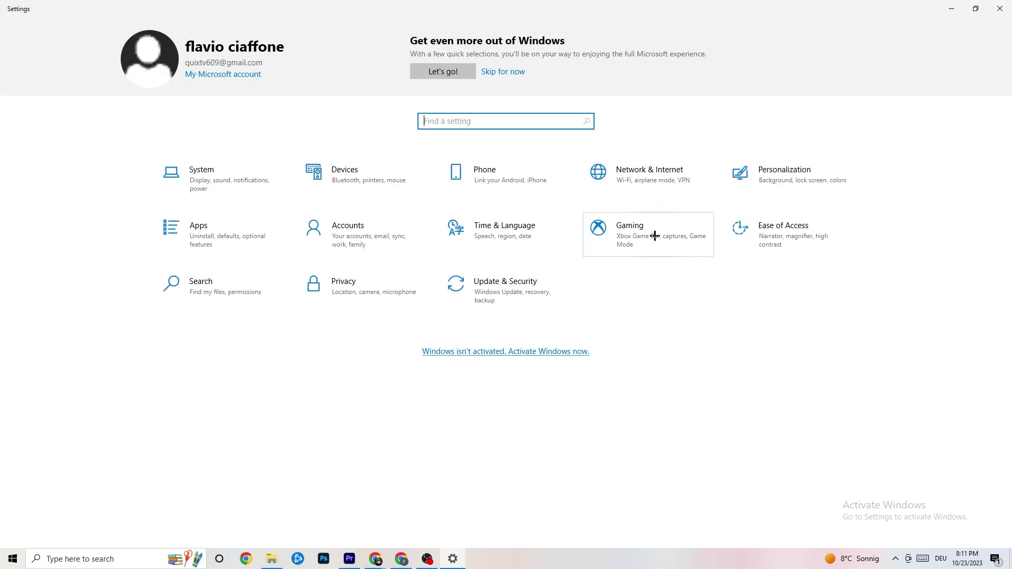
click(513, 285)
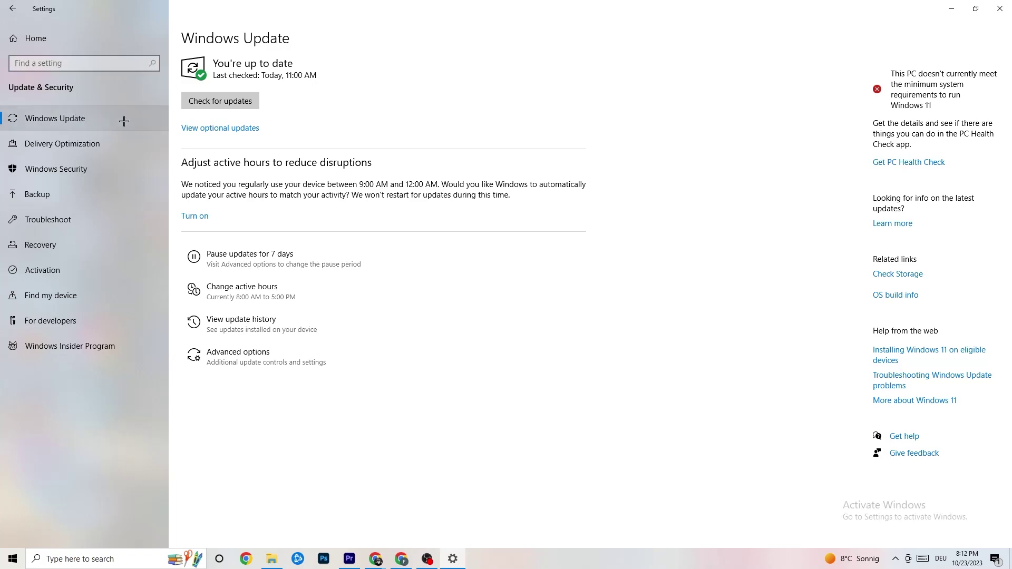
click(55, 212)
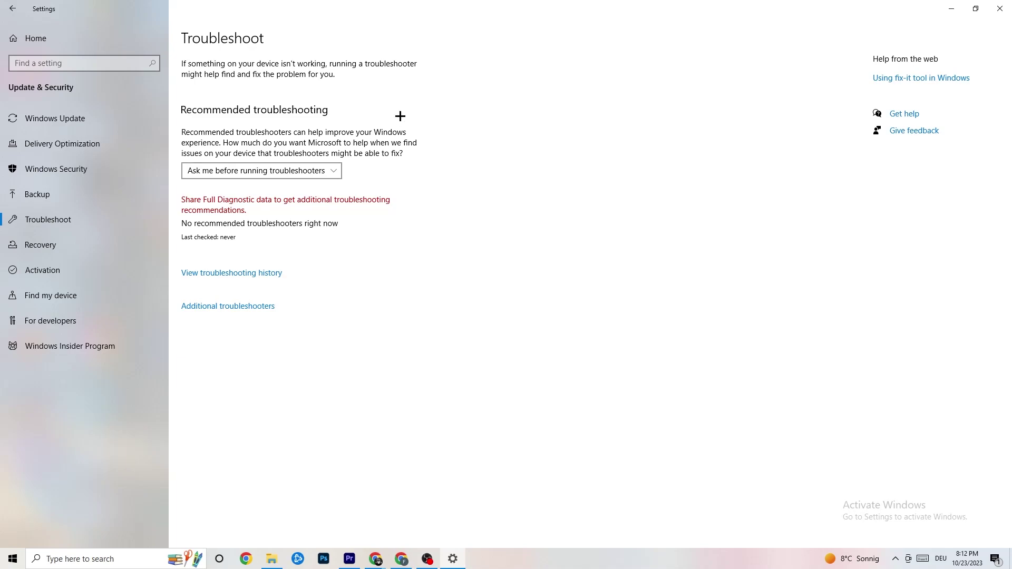
click(1001, 6)
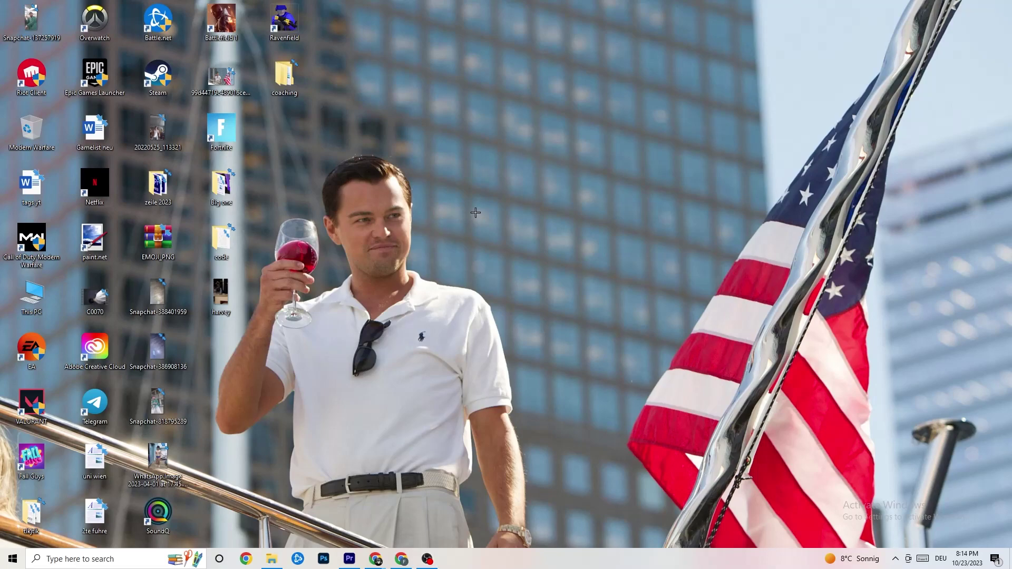
Open NVIDIA Control Panel from the desktop and examine the image rendering choices in Adjust Image Settings with Preview
right_click(454, 137)
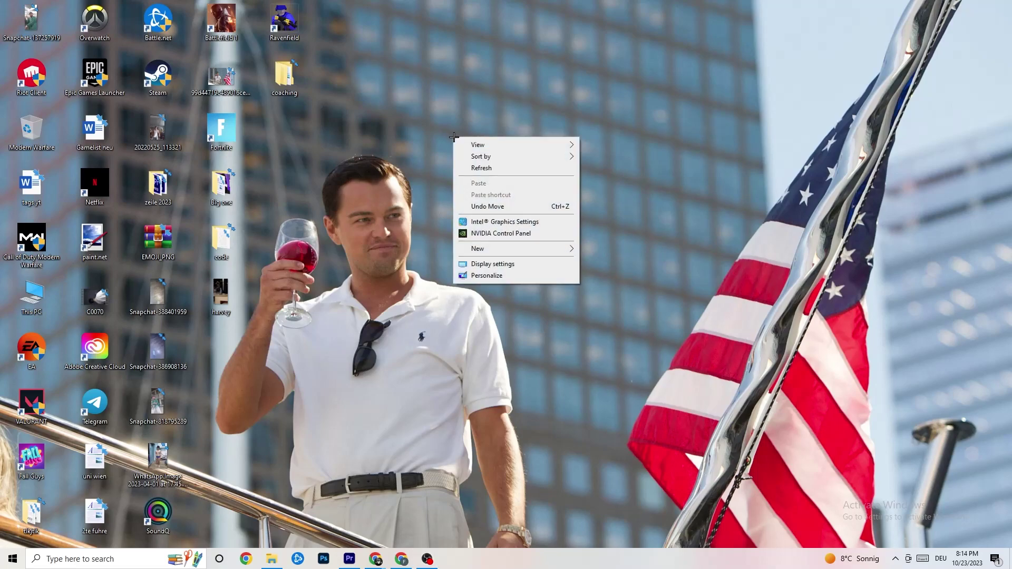
click(489, 234)
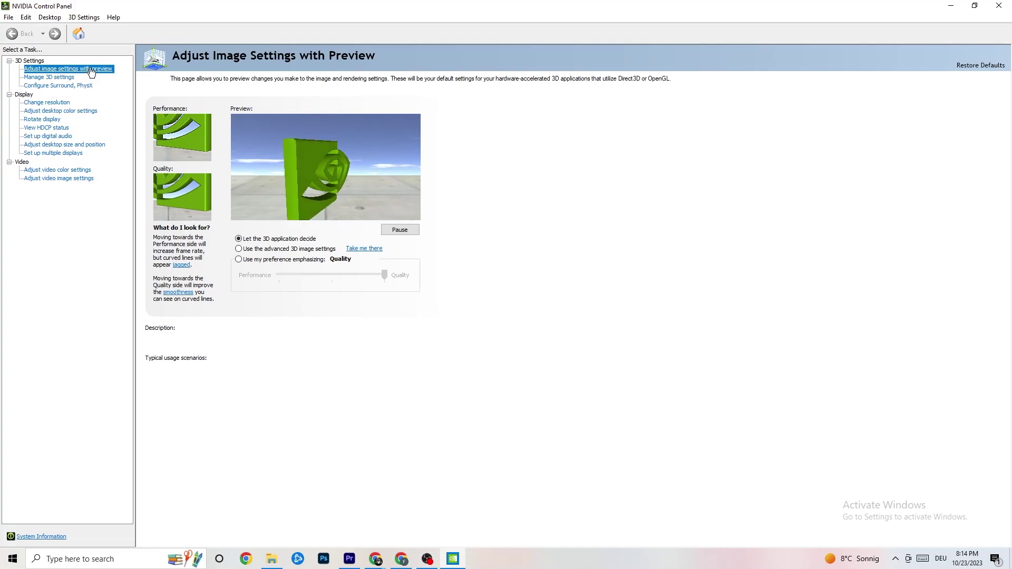
mouse_move(289, 251)
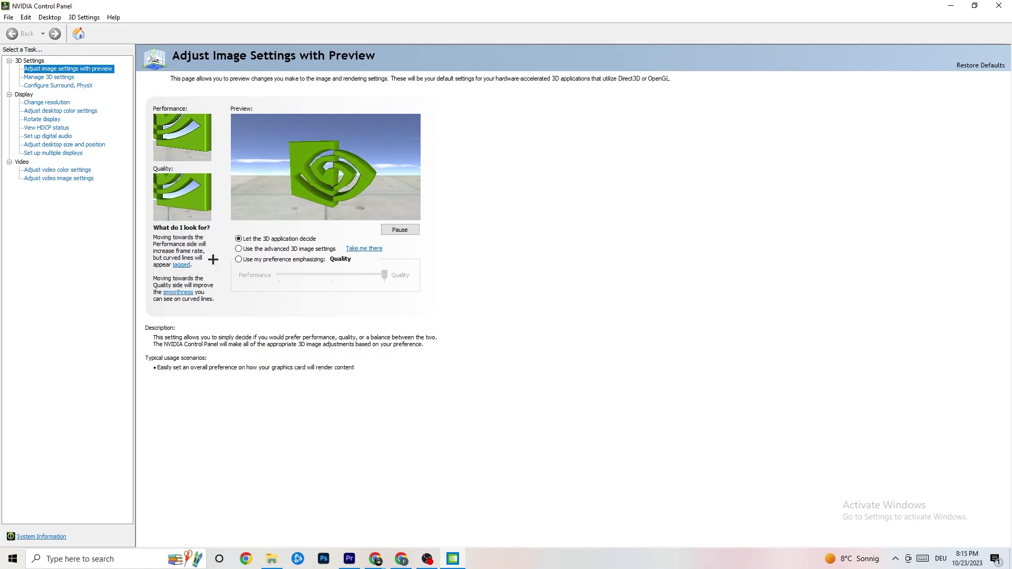
Check the resolution and refresh rate settings, select the native 1920 × 1080 resolution, and close NVIDIA Control Panel
click(44, 104)
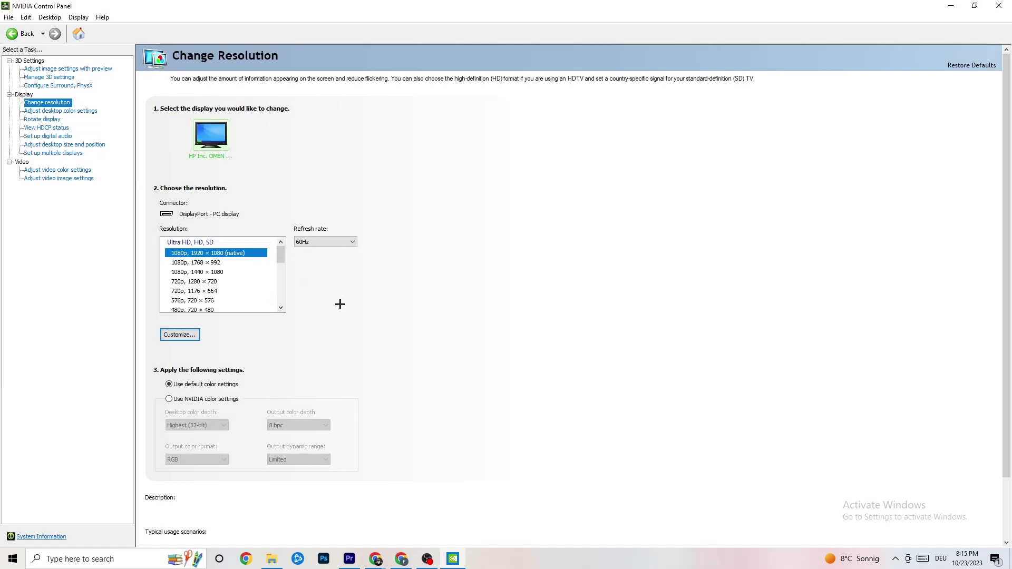
click(227, 253)
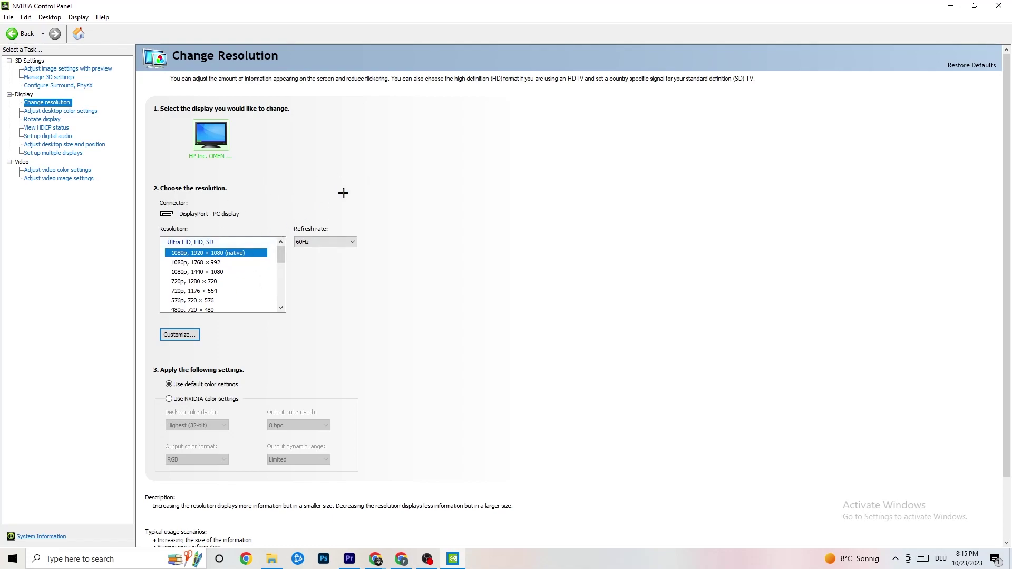
key(alt+F4)
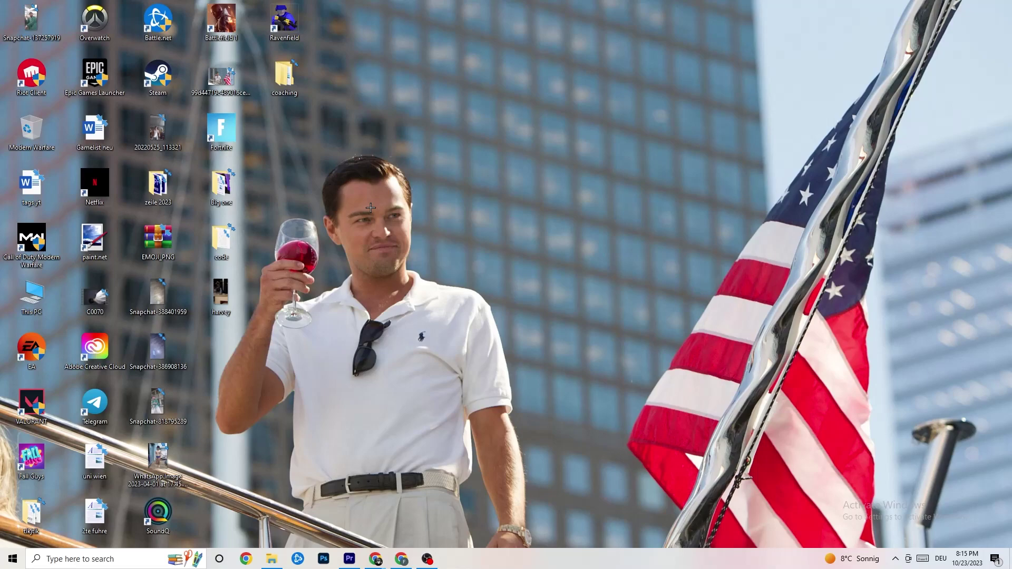
Show the computer's power options for sleep, shutdown and restart, then dismiss them without choosing one
click(13, 558)
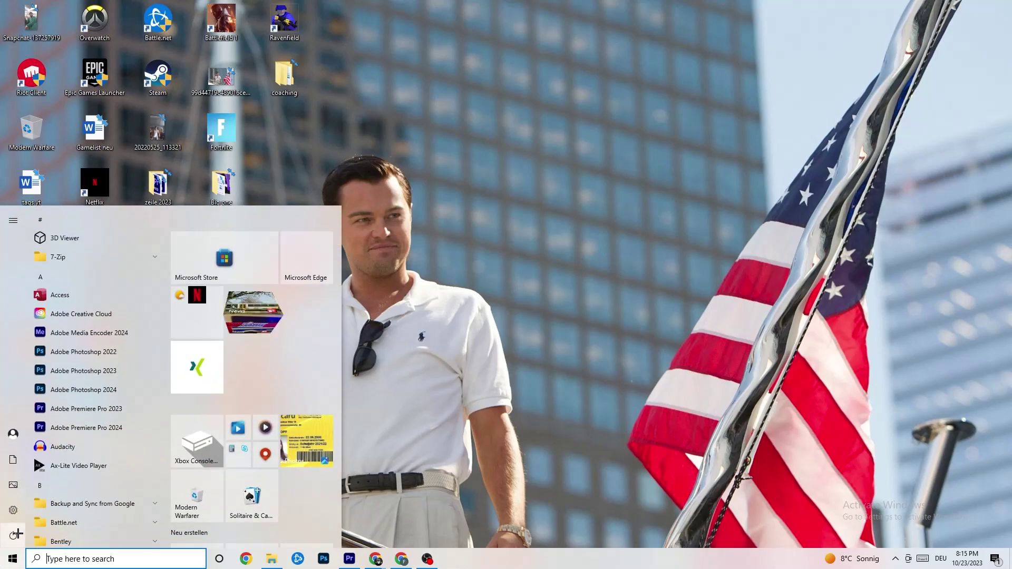
mouse_move(16, 533)
click(43, 535)
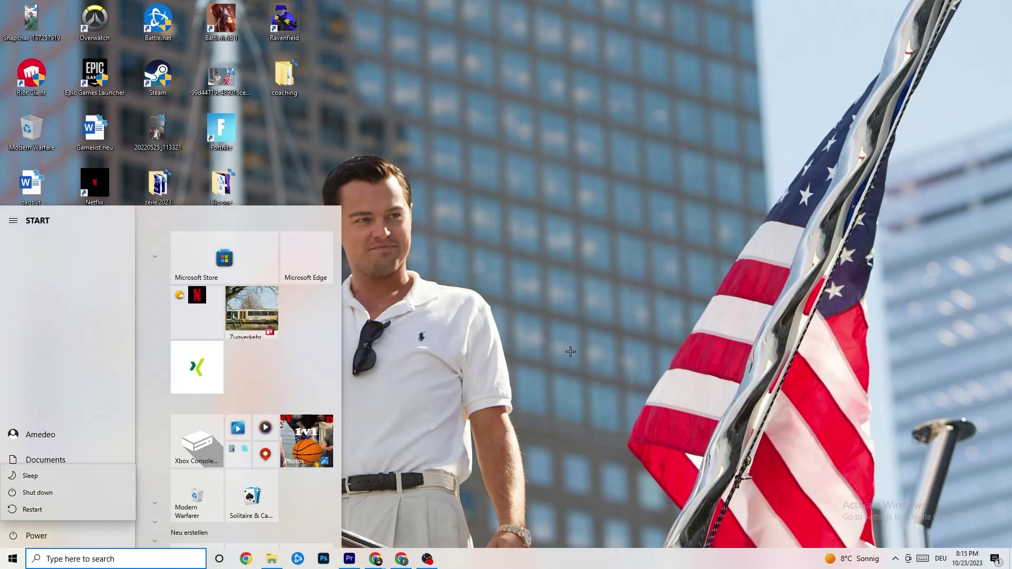
click(527, 258)
click(494, 211)
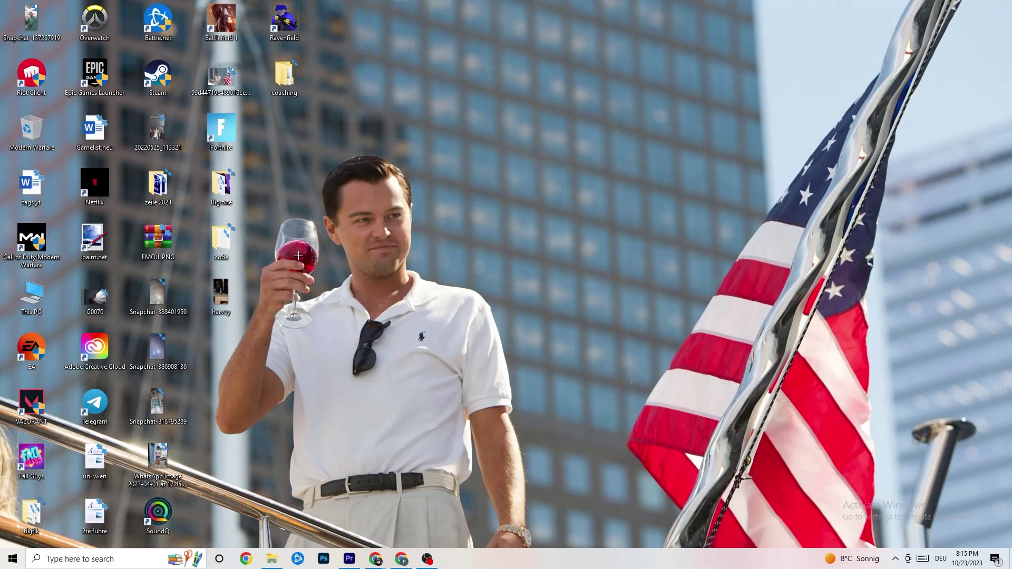